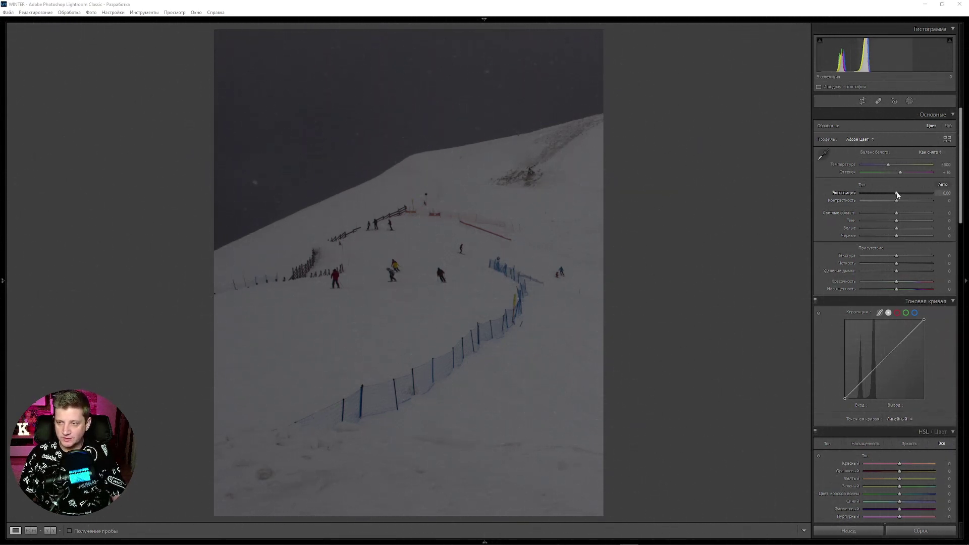
Step: Raise Exposure to +1.72 and Contrast to +32 in the Basic panel
{"action": "left_click_drag", "start_coordinate": [896, 194], "coordinate": [900, 193]}
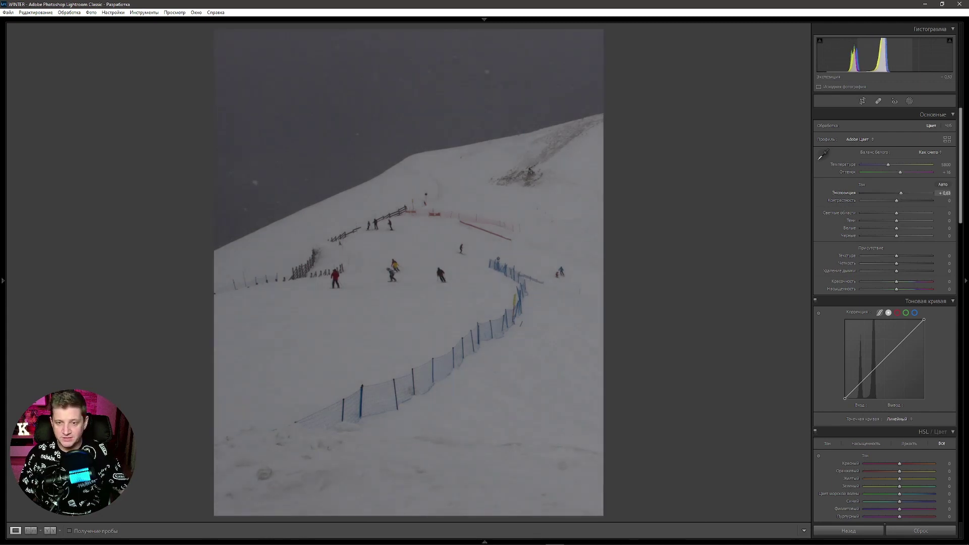
{"action": "left_click_drag", "start_coordinate": [902, 193], "coordinate": [908, 193]}
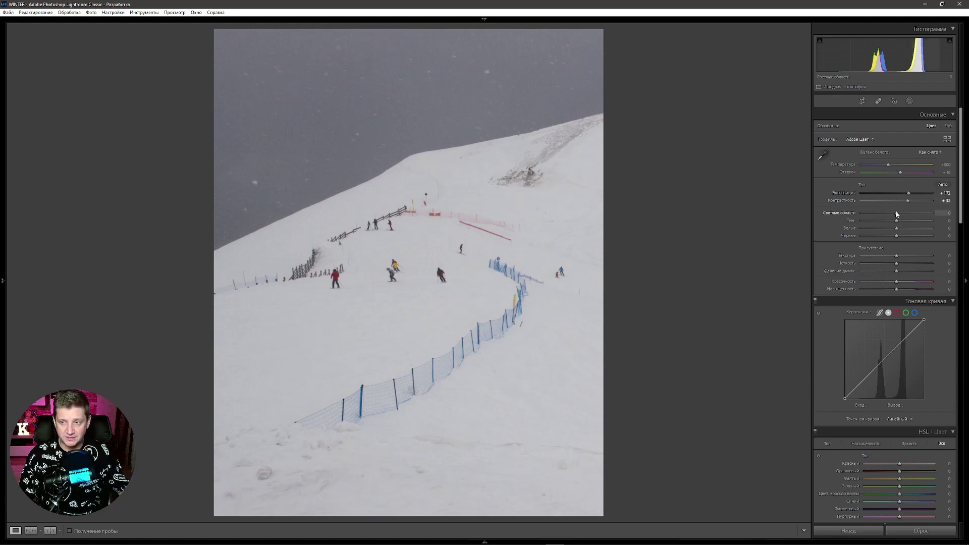
Step: Pull Highlights down to -100 and lift Shadows to recover snow and dark-area detail
{"action": "left_click_drag", "start_coordinate": [897, 214], "coordinate": [849, 217]}
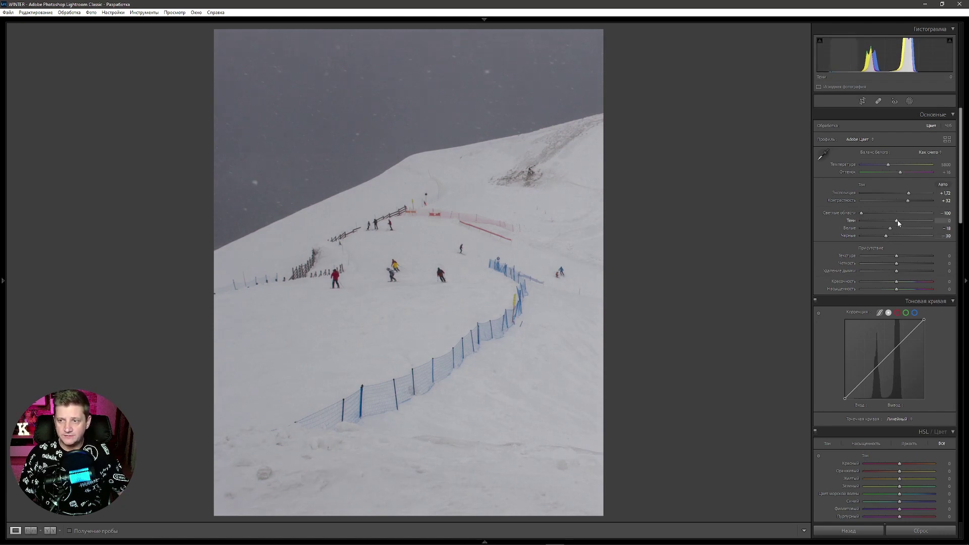
{"action": "left_click_drag", "start_coordinate": [897, 220], "coordinate": [909, 221]}
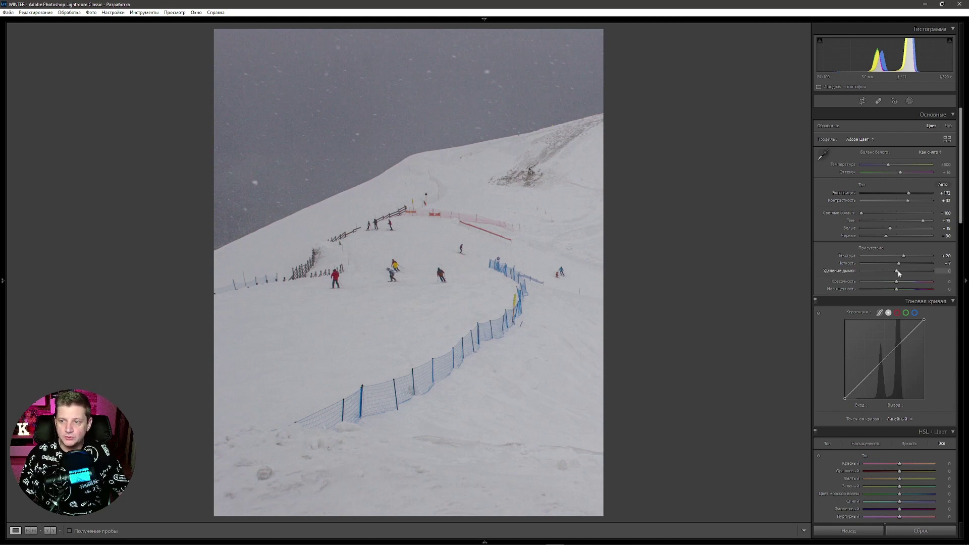
Step: Add Dehaze +5, Vibrance +10 and Saturation +5 for slightly richer colours
{"action": "left_click_drag", "start_coordinate": [896, 271], "coordinate": [898, 271]}
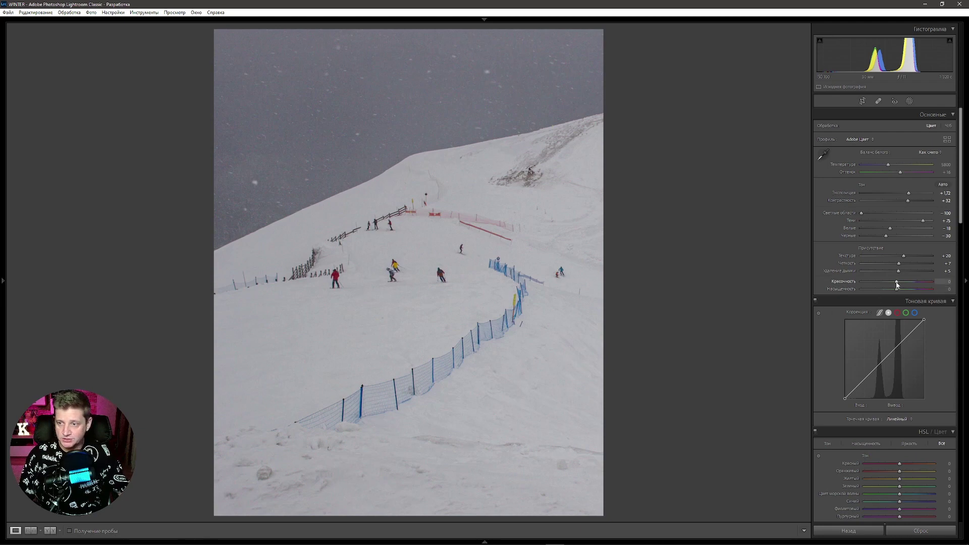
{"action": "left_click_drag", "start_coordinate": [896, 281], "coordinate": [898, 281]}
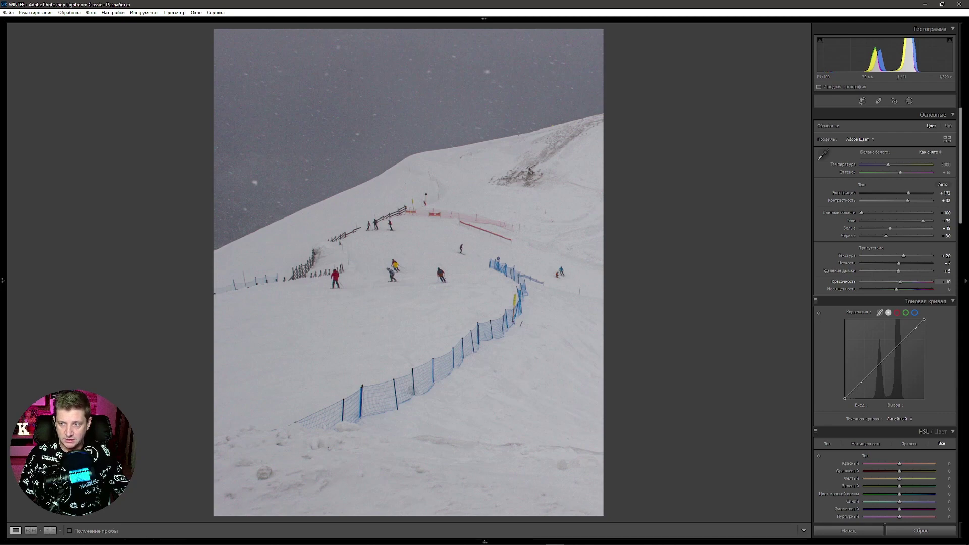
{"action": "left_click_drag", "start_coordinate": [896, 288], "coordinate": [898, 289]}
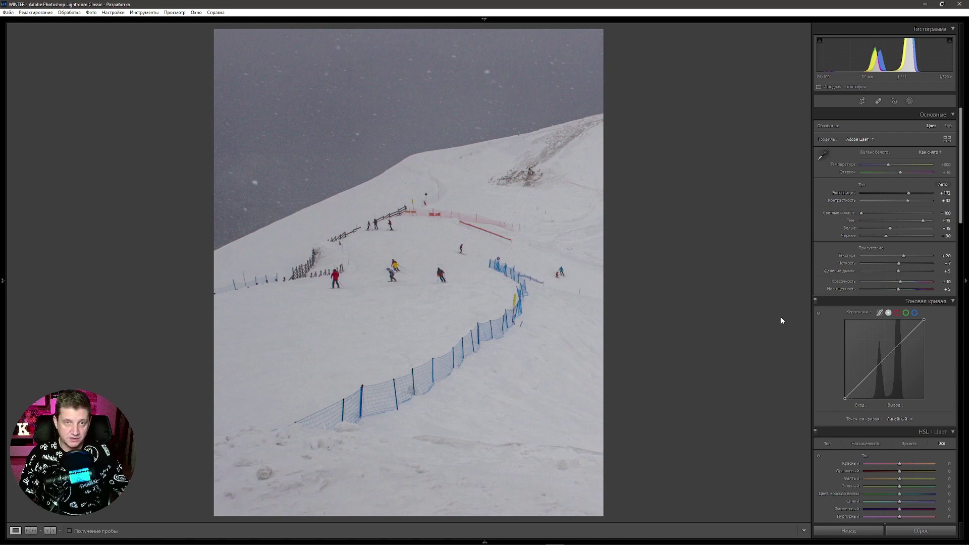
{"action": "left_click_drag", "start_coordinate": [961, 212], "coordinate": [966, 290]}
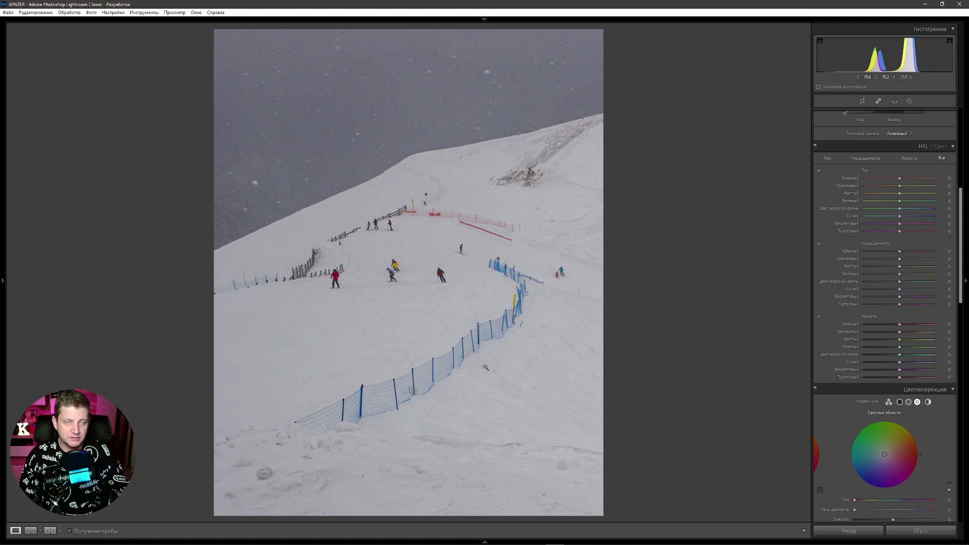
Step: On a close-up of the slope, set Blue Saturation -41, Blue Hue -30 and Red Hue +55
{"action": "left_click", "coordinate": [362, 321]}
{"action": "mouse_move", "coordinate": [502, 341]}
{"action": "left_mouse_down"}
{"action": "mouse_move", "coordinate": [508, 278]}
{"action": "mouse_move", "coordinate": [426, 380]}
{"action": "mouse_move", "coordinate": [466, 327]}
{"action": "left_mouse_up"}
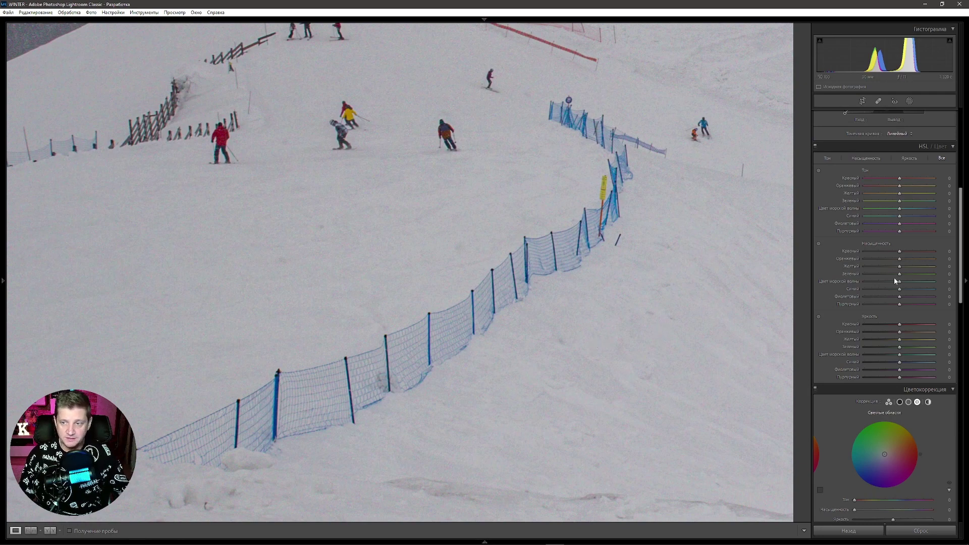
{"action": "left_click_drag", "start_coordinate": [899, 289], "coordinate": [883, 291]}
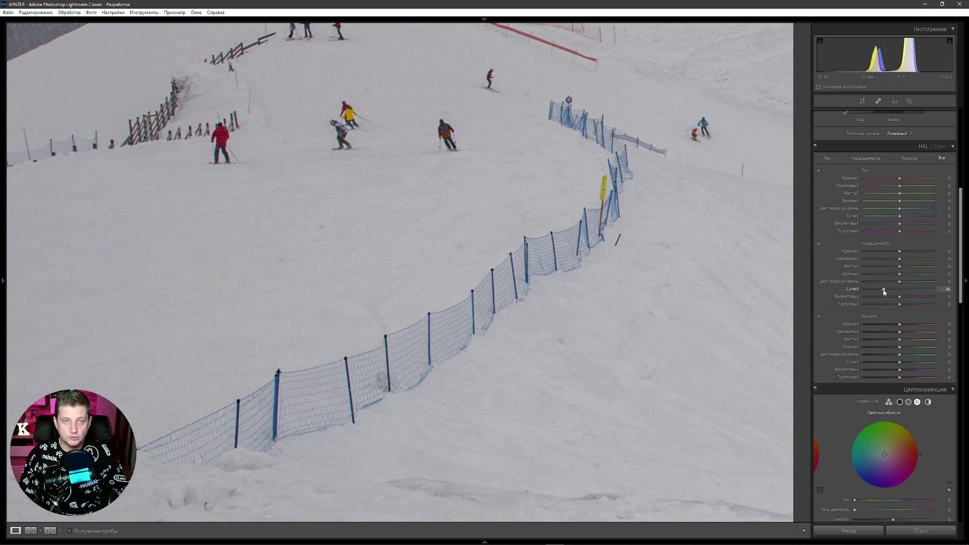
{"action": "left_click_drag", "start_coordinate": [899, 216], "coordinate": [889, 221]}
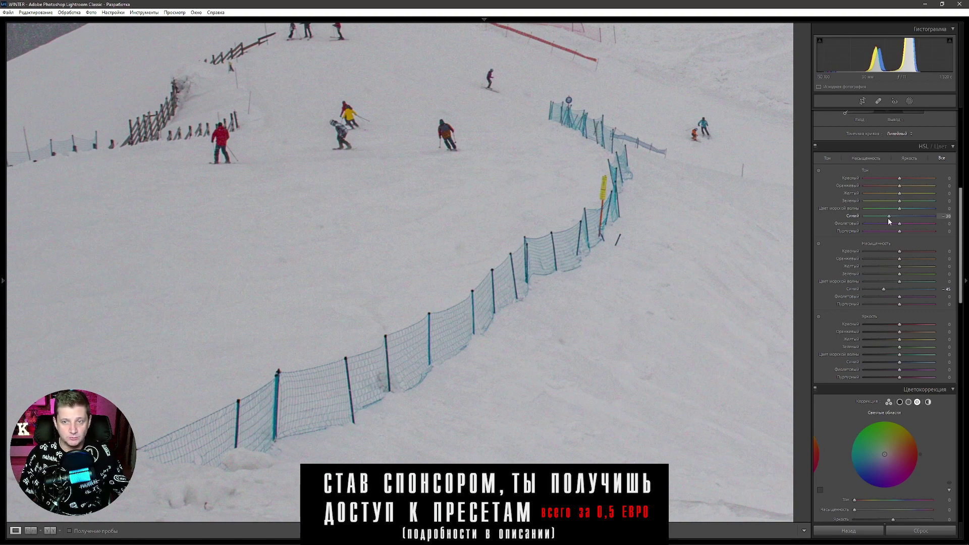
{"action": "left_click_drag", "start_coordinate": [899, 178], "coordinate": [903, 178]}
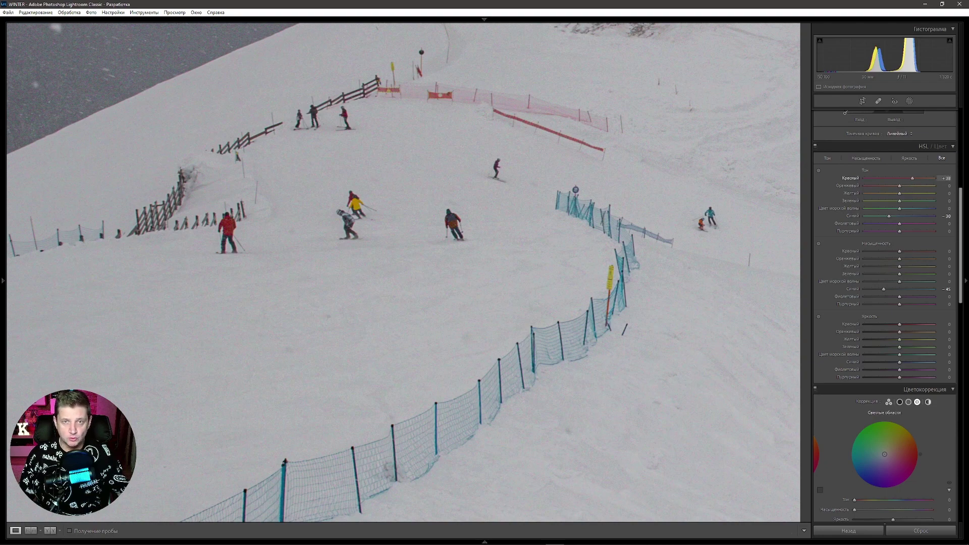
{"action": "left_click_drag", "start_coordinate": [911, 178], "coordinate": [919, 179]}
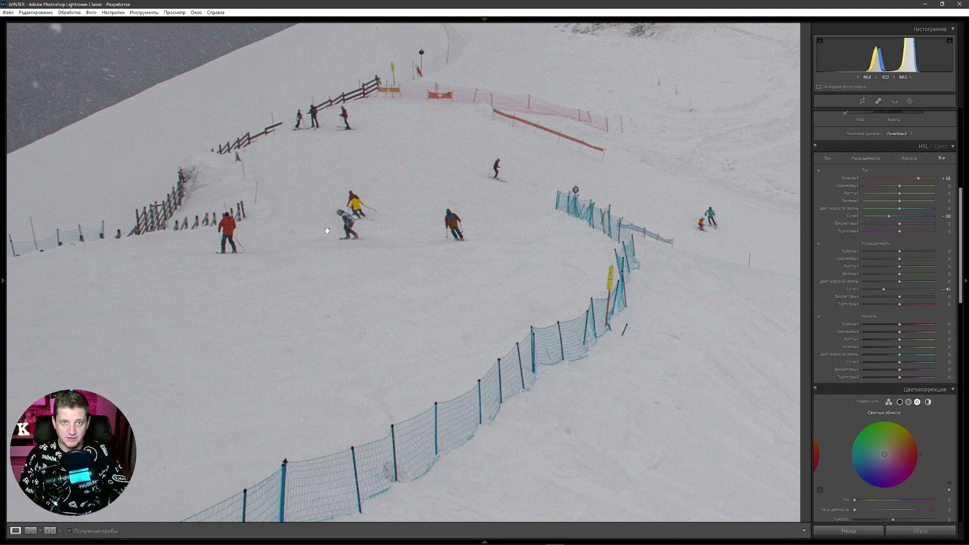
Step: Set HSL Hue to Orange -70, Yellow -47, Aqua +65, Purple -70 and Magenta +100
{"action": "left_click_drag", "start_coordinate": [899, 186], "coordinate": [876, 186]}
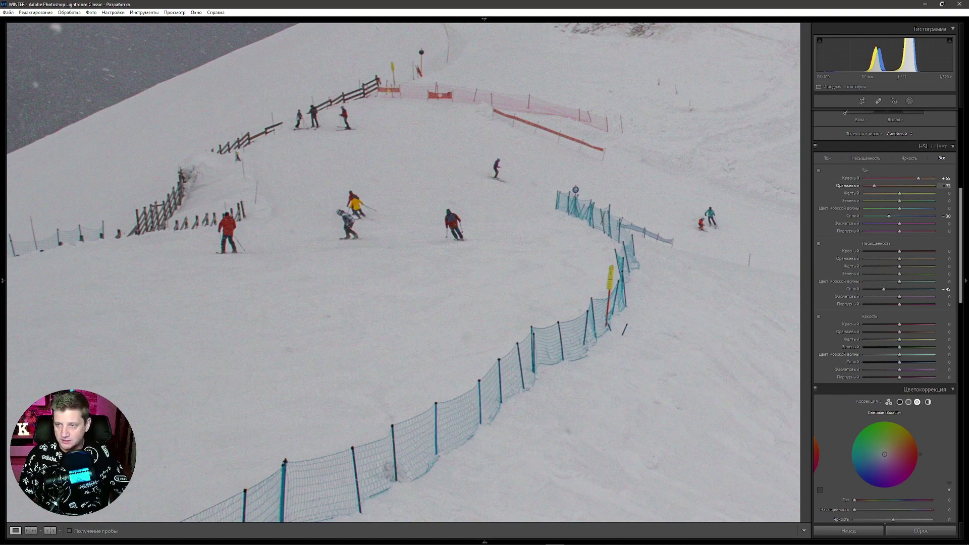
{"action": "left_click_drag", "start_coordinate": [873, 186], "coordinate": [876, 186]}
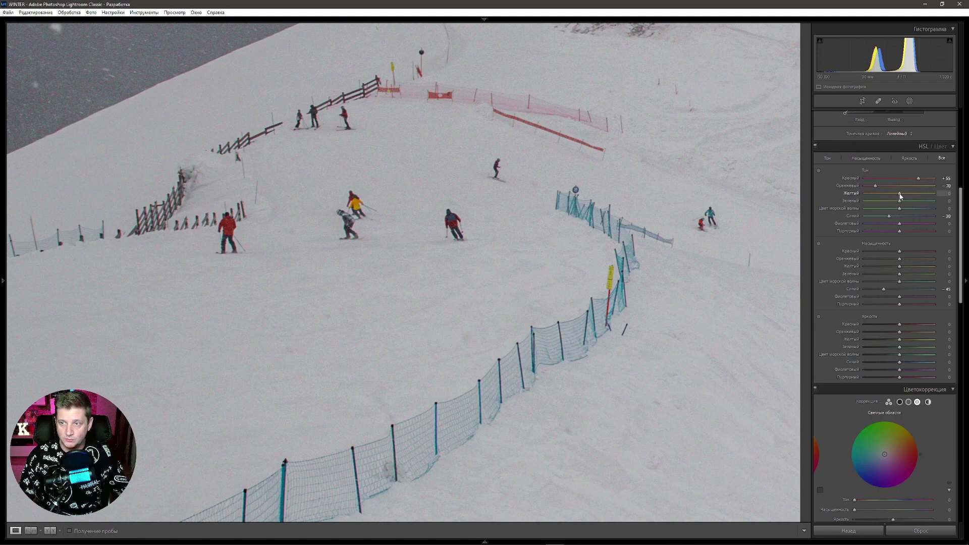
{"action": "left_click_drag", "start_coordinate": [900, 194], "coordinate": [877, 195]}
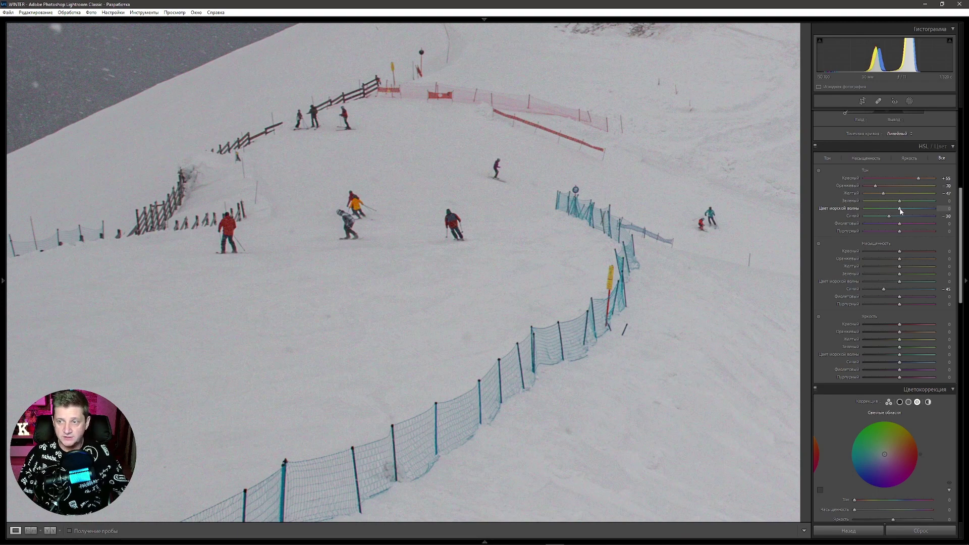
{"action": "left_click_drag", "start_coordinate": [899, 209], "coordinate": [923, 212]}
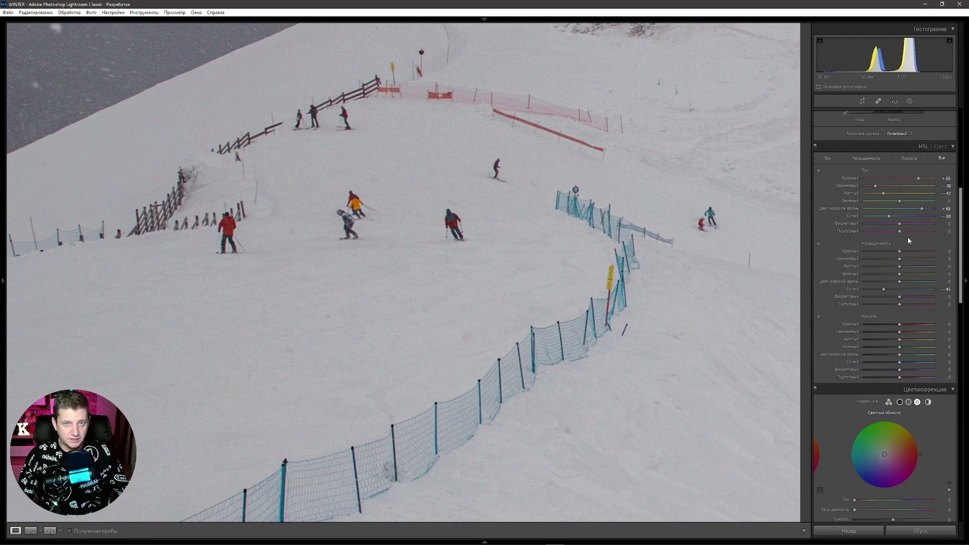
{"action": "left_click_drag", "start_coordinate": [901, 225], "coordinate": [877, 227]}
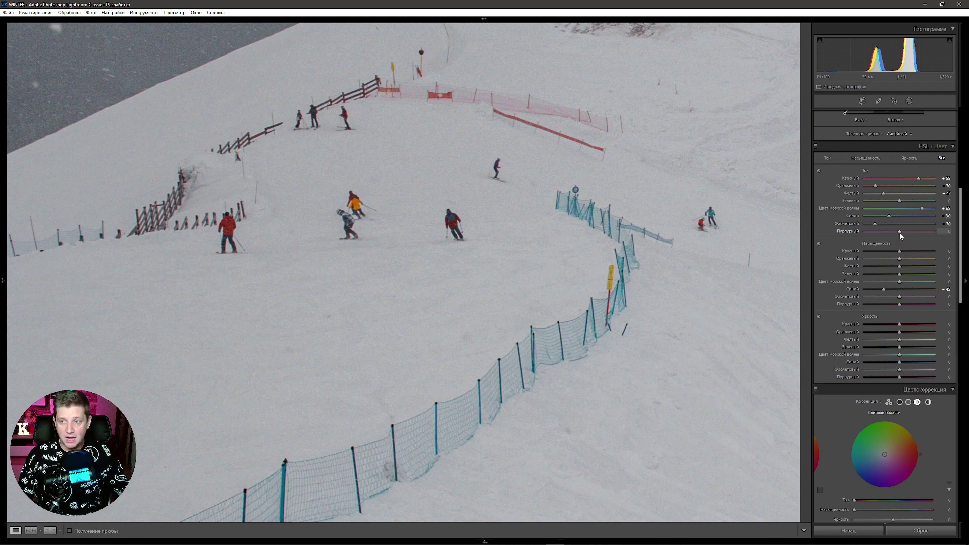
{"action": "left_click_drag", "start_coordinate": [899, 232], "coordinate": [958, 234]}
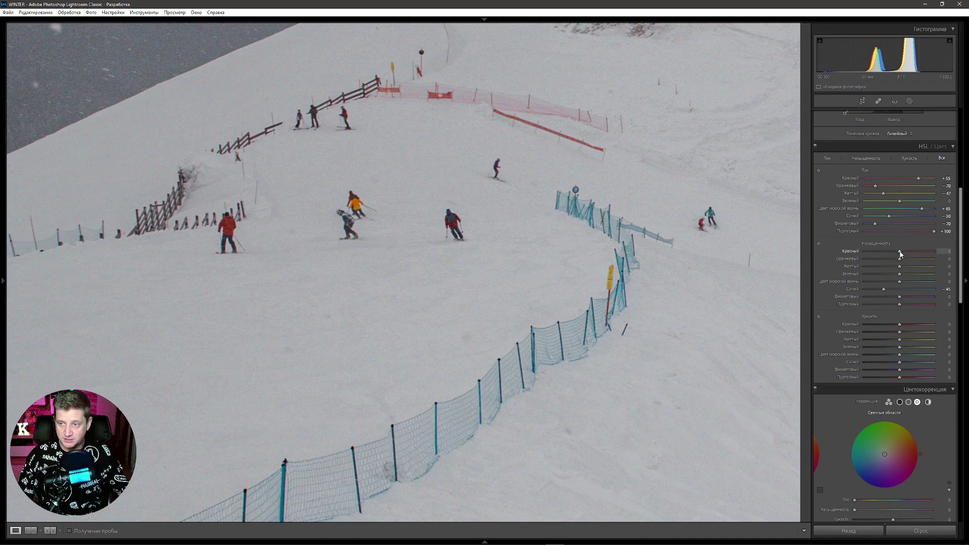
Step: Lower HSL saturation of reds, yellows, aqua and violet, and drain the greens fully
{"action": "mouse_move", "coordinate": [900, 251]}
{"action": "left_mouse_down"}
{"action": "mouse_move", "coordinate": [888, 251]}
{"action": "mouse_move", "coordinate": [894, 259]}
{"action": "left_mouse_up"}
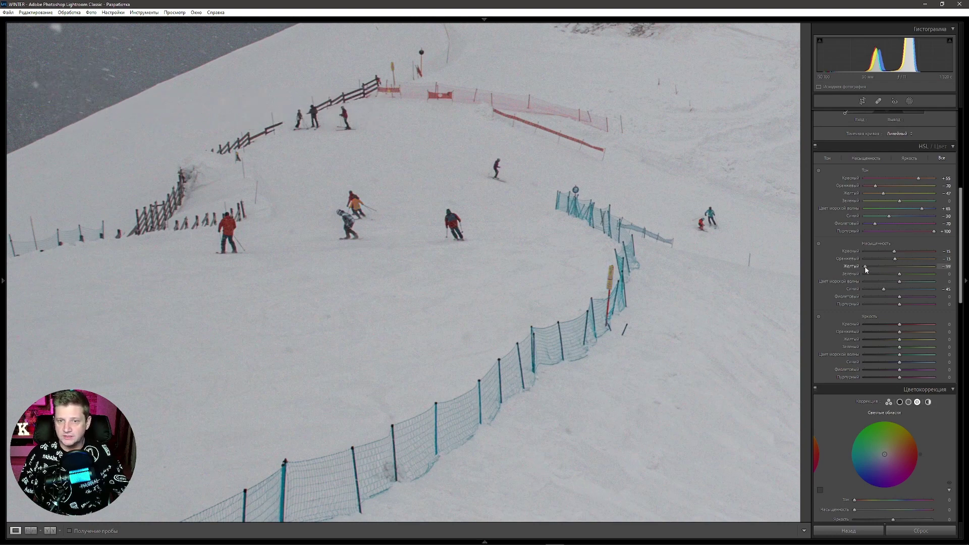
{"action": "left_click_drag", "start_coordinate": [899, 266], "coordinate": [883, 268]}
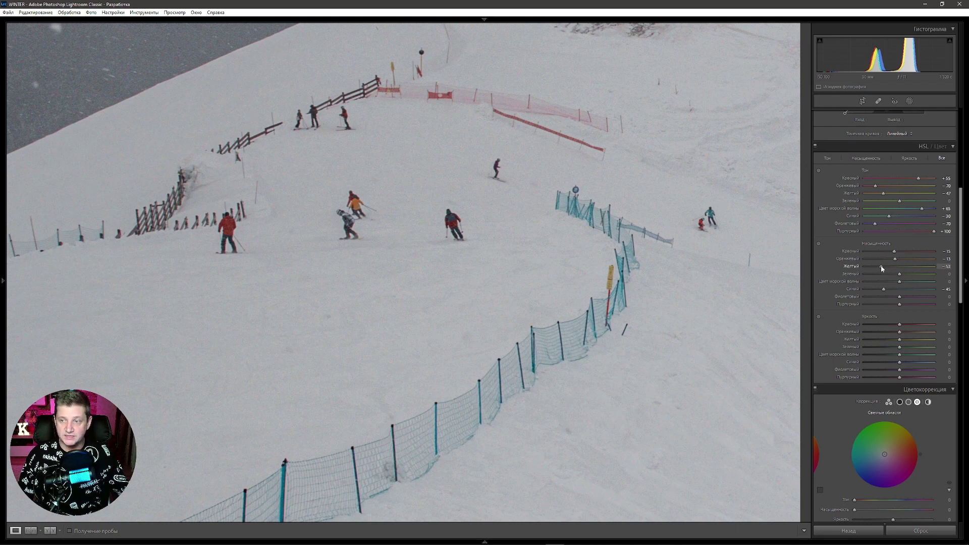
{"action": "left_click_drag", "start_coordinate": [899, 273], "coordinate": [838, 280]}
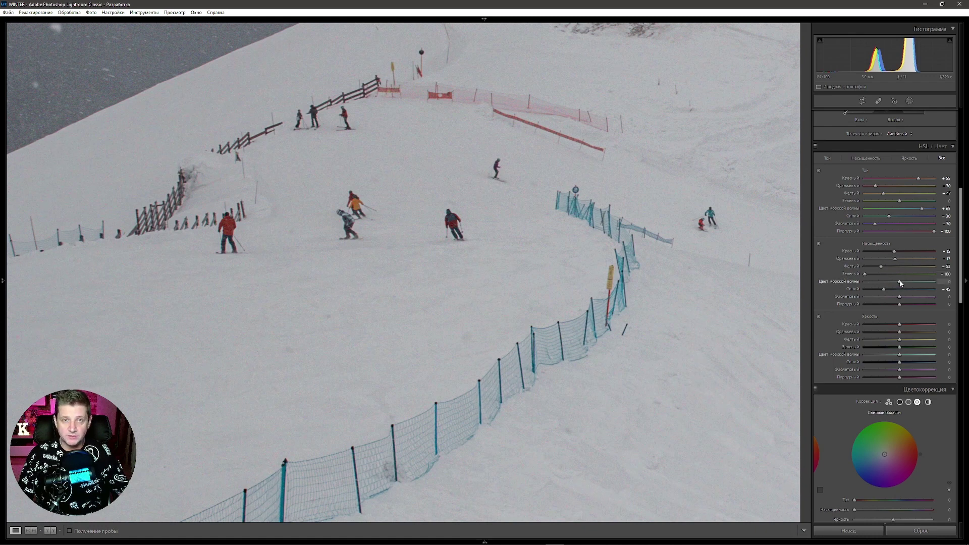
{"action": "left_click_drag", "start_coordinate": [900, 281], "coordinate": [884, 281]}
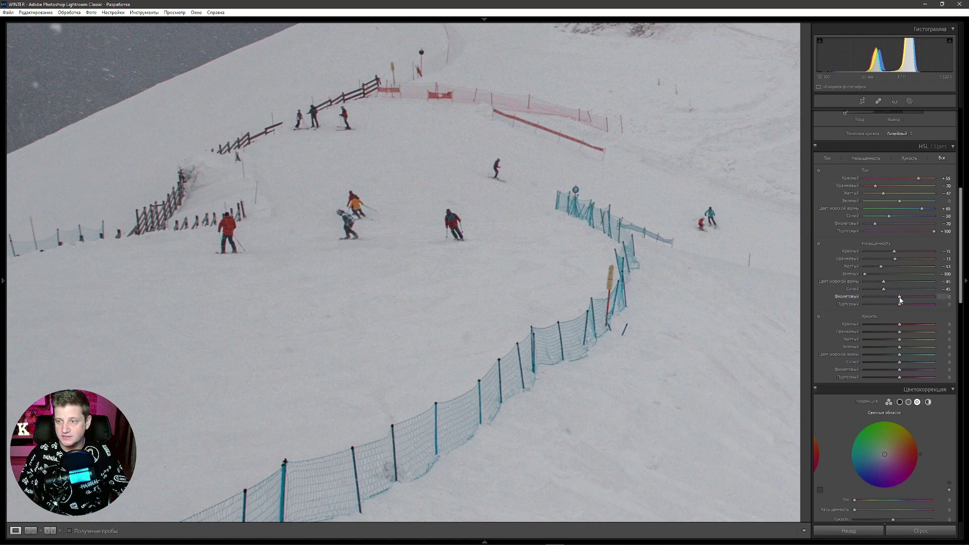
{"action": "left_click_drag", "start_coordinate": [899, 296], "coordinate": [882, 296]}
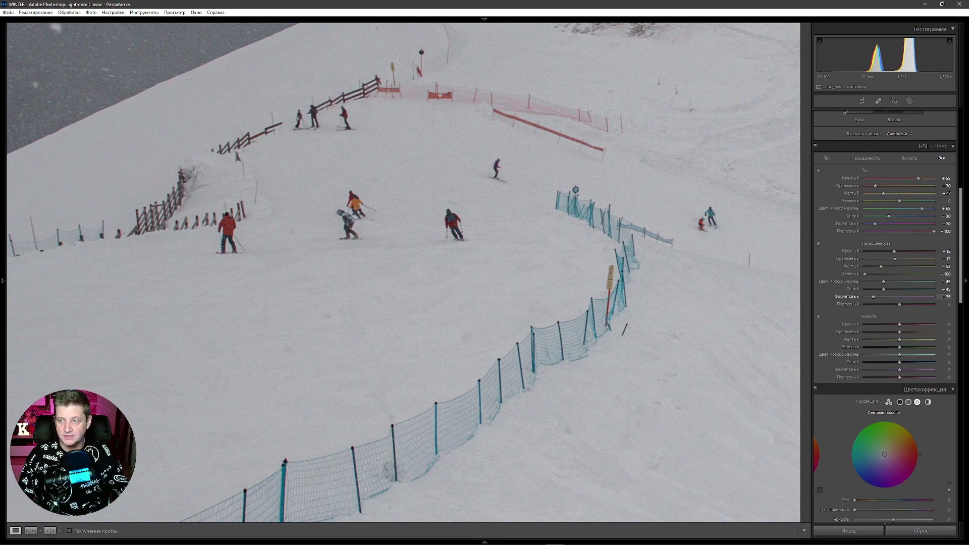
Step: Zoom back in and pull Purple saturation down to about -25
{"action": "left_click", "coordinate": [628, 295]}
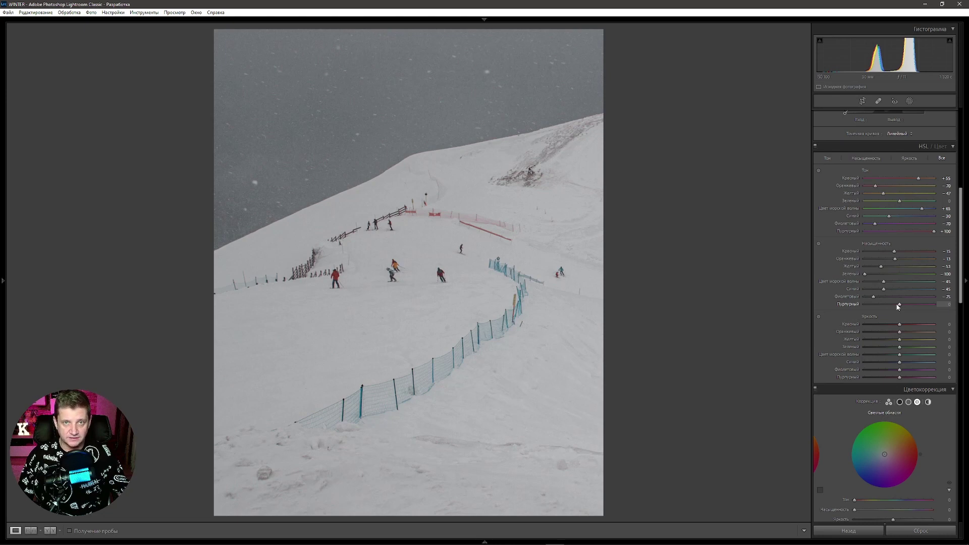
{"action": "key", "text": "z"}
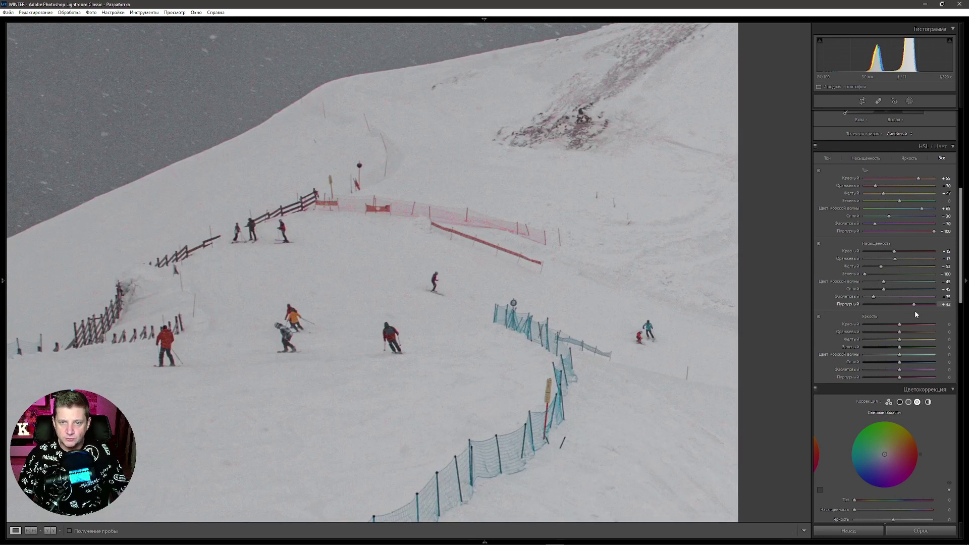
{"action": "left_click_drag", "start_coordinate": [892, 311], "coordinate": [891, 310]}
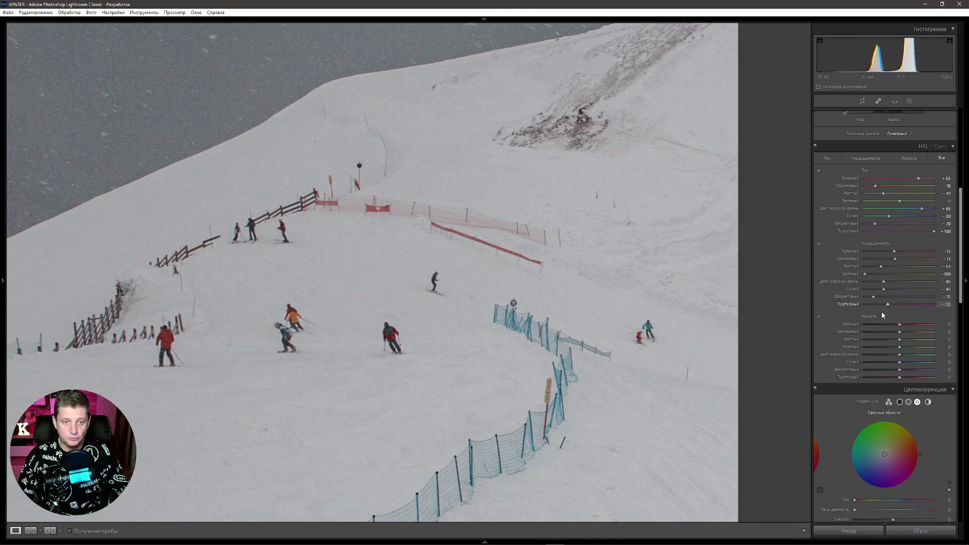
Step: Set HSL Luminance Yellow to about +27 and Blue to about -7
{"action": "key", "text": "z"}
{"action": "key", "text": "z"}
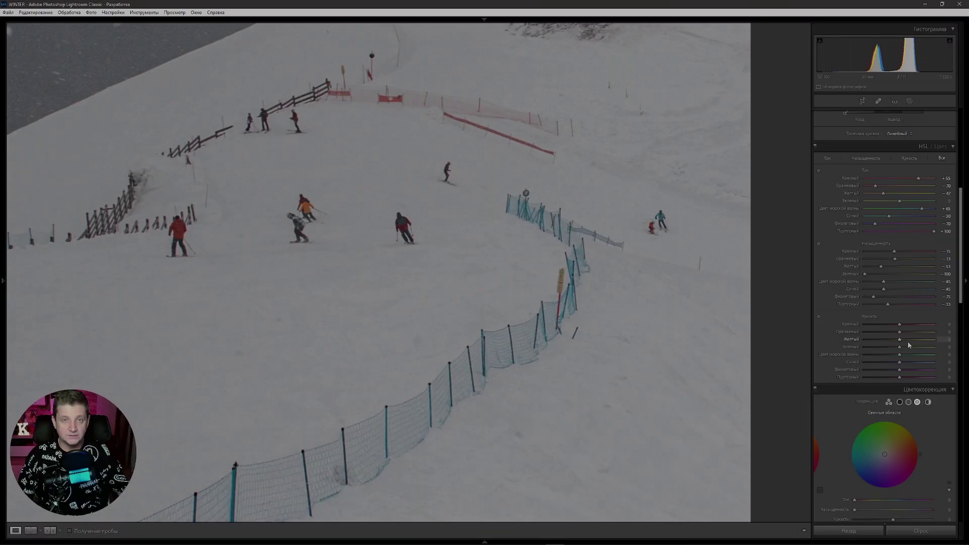
{"action": "left_click", "coordinate": [908, 340]}
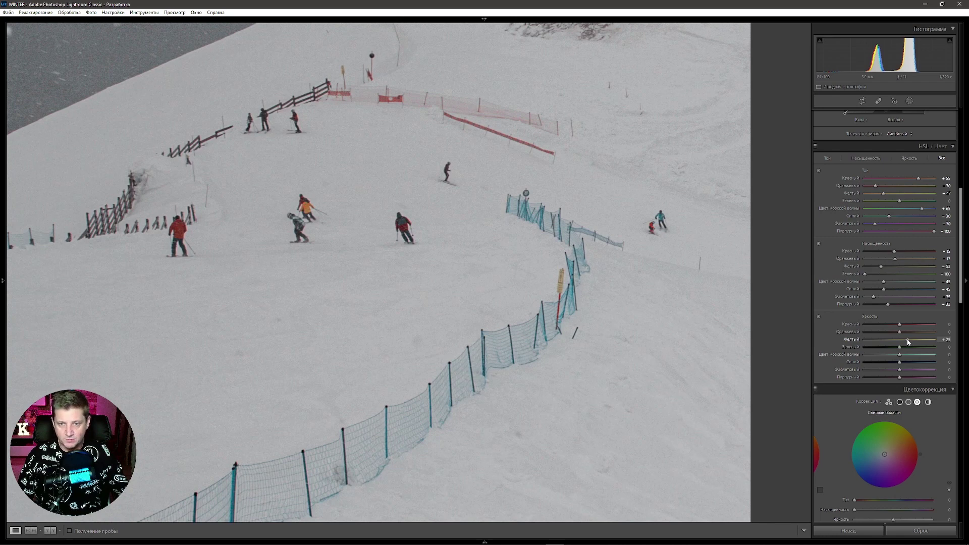
{"action": "left_click_drag", "start_coordinate": [908, 342], "coordinate": [908, 341]}
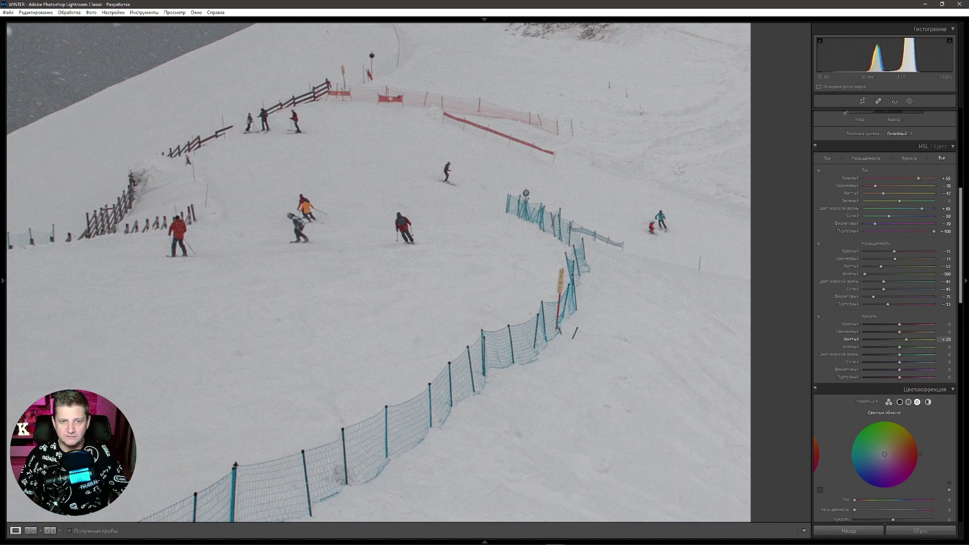
{"action": "key", "text": "z"}
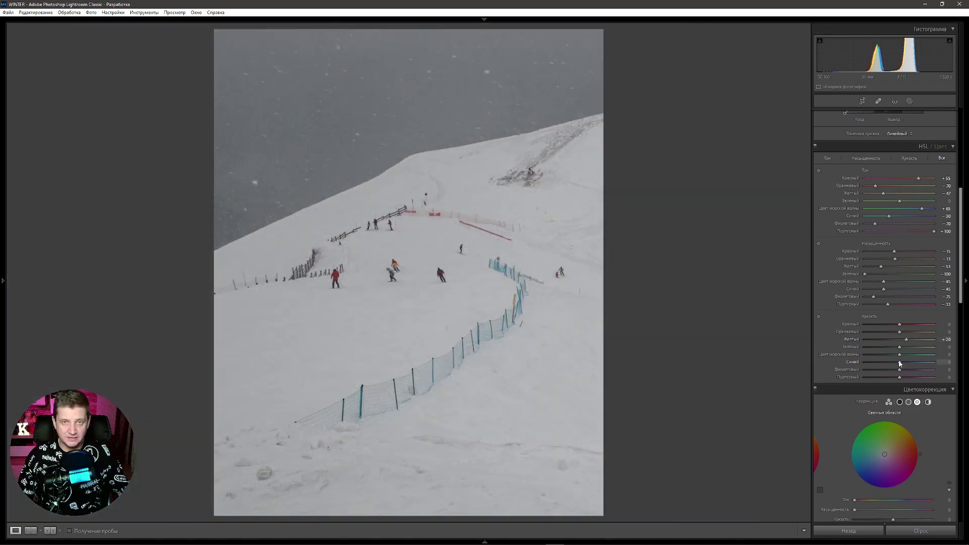
{"action": "left_click_drag", "start_coordinate": [899, 362], "coordinate": [893, 362]}
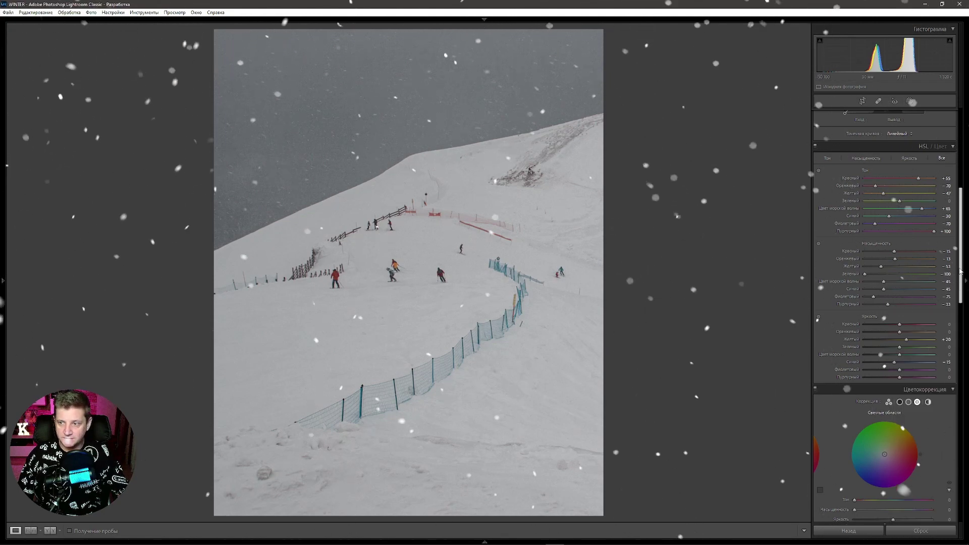
{"action": "left_click_drag", "start_coordinate": [960, 271], "coordinate": [960, 222]}
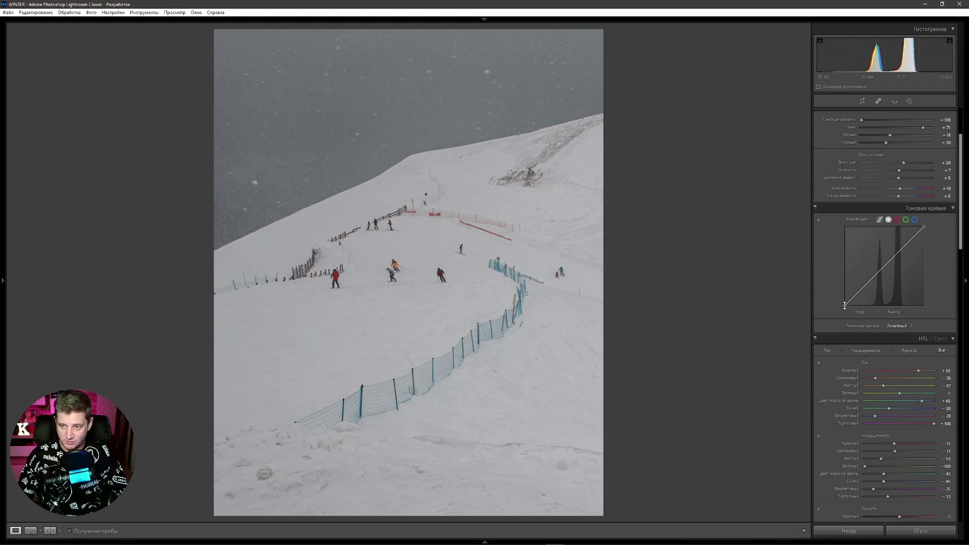
Step: Shape a faded S-curve: lift the black point, deepen shadows, raise midtones, lower the white point
{"action": "left_click_drag", "start_coordinate": [844, 305], "coordinate": [838, 298]}
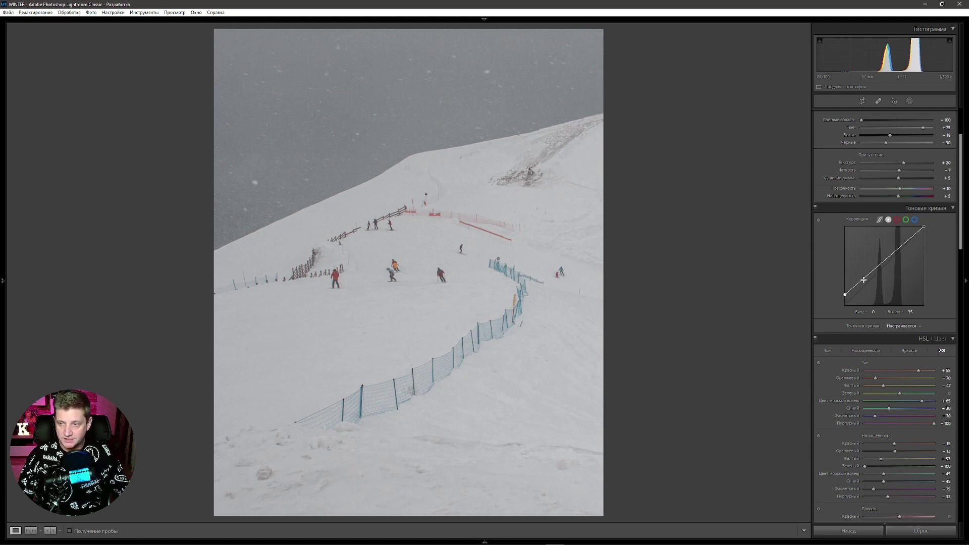
{"action": "left_click_drag", "start_coordinate": [863, 280], "coordinate": [864, 296]}
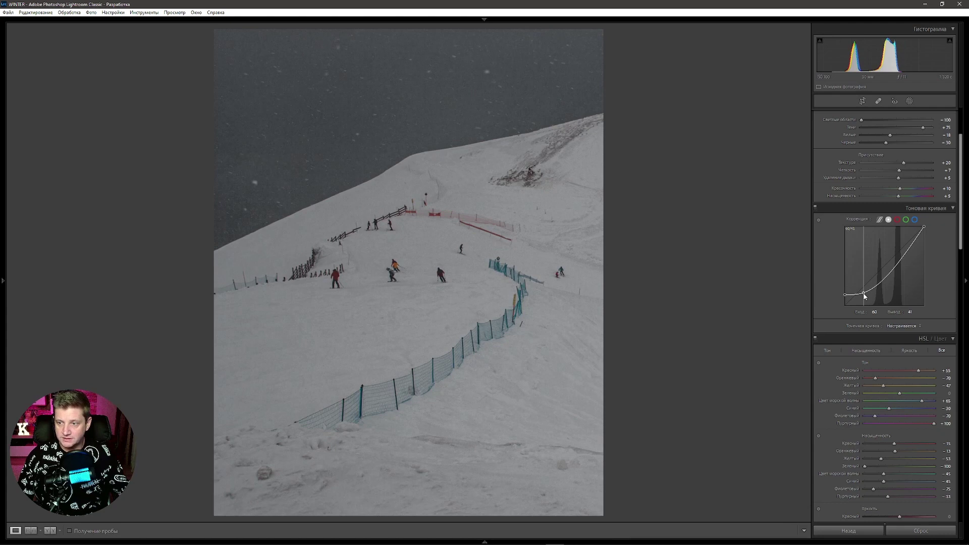
{"action": "left_click_drag", "start_coordinate": [865, 296], "coordinate": [865, 297]}
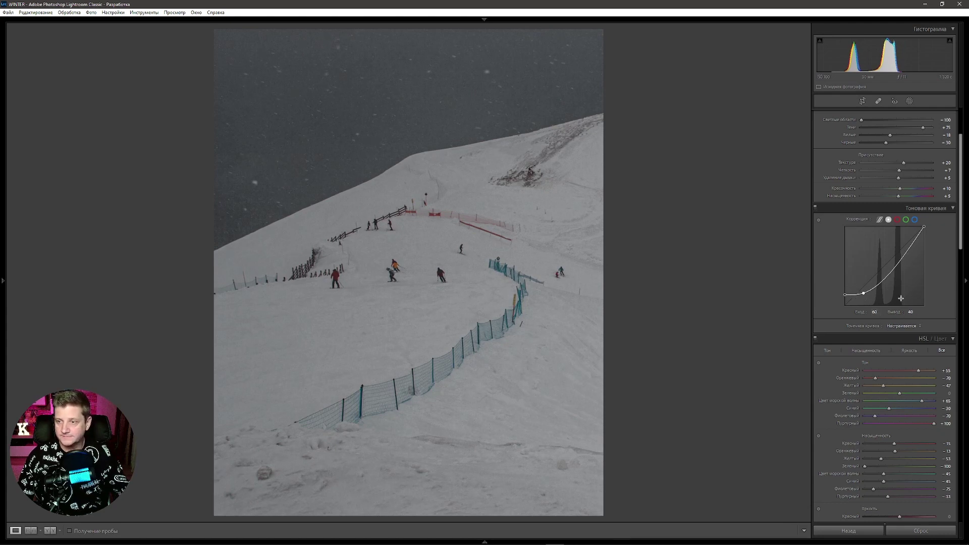
{"action": "left_click_drag", "start_coordinate": [885, 281], "coordinate": [885, 273]}
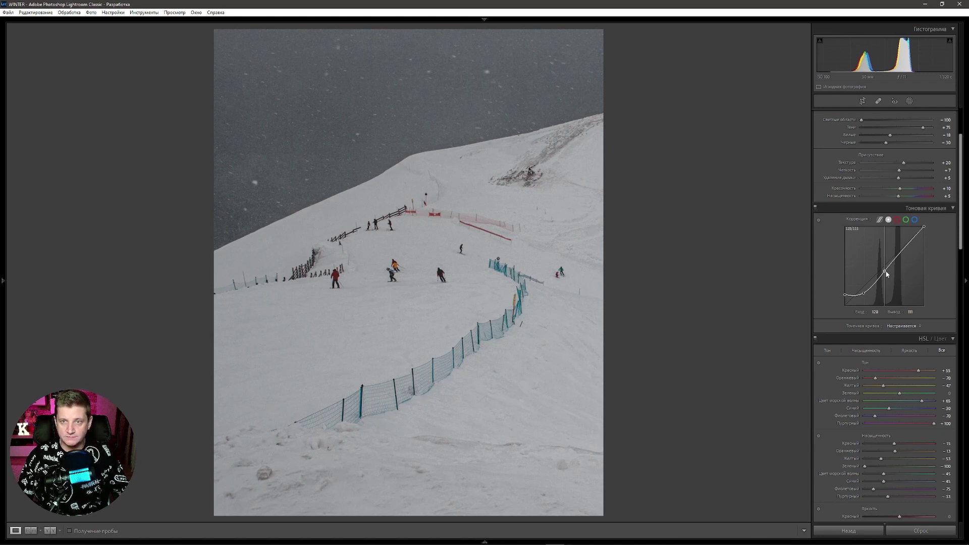
{"action": "left_click", "coordinate": [905, 247]}
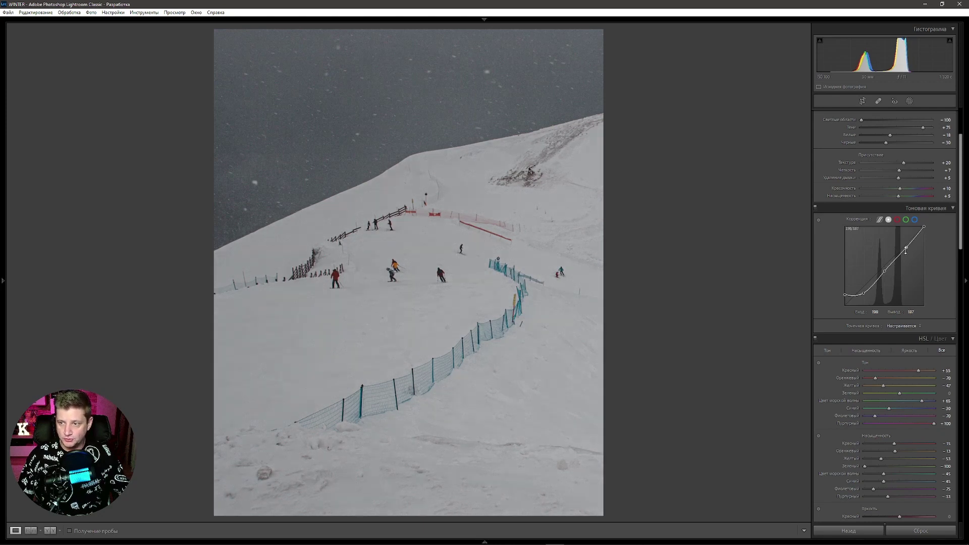
{"action": "left_click_drag", "start_coordinate": [907, 249], "coordinate": [906, 246]}
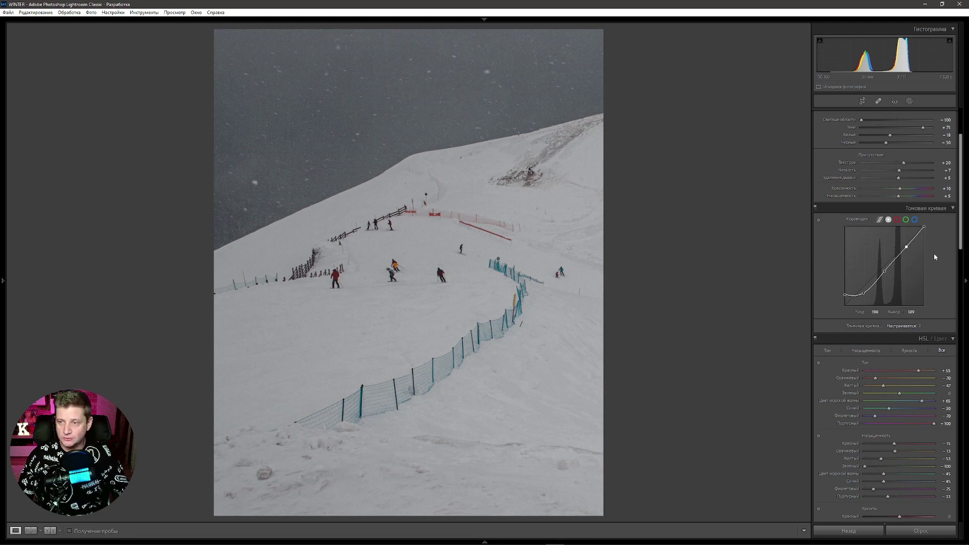
{"action": "left_click_drag", "start_coordinate": [924, 227], "coordinate": [930, 231]}
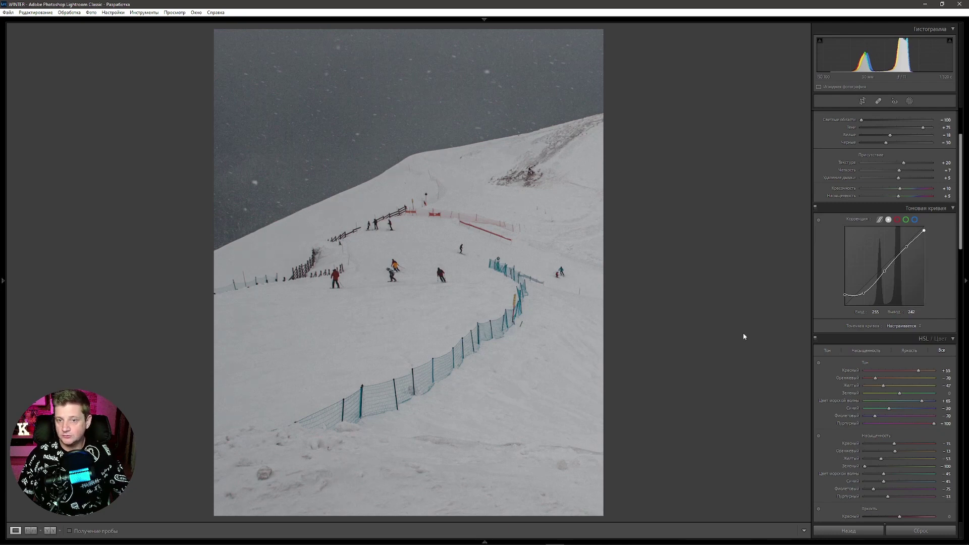
Step: Toggle the tone curve off and on to compare the photo before and after
{"action": "left_click", "coordinate": [815, 208]}
{"action": "left_click", "coordinate": [815, 207]}
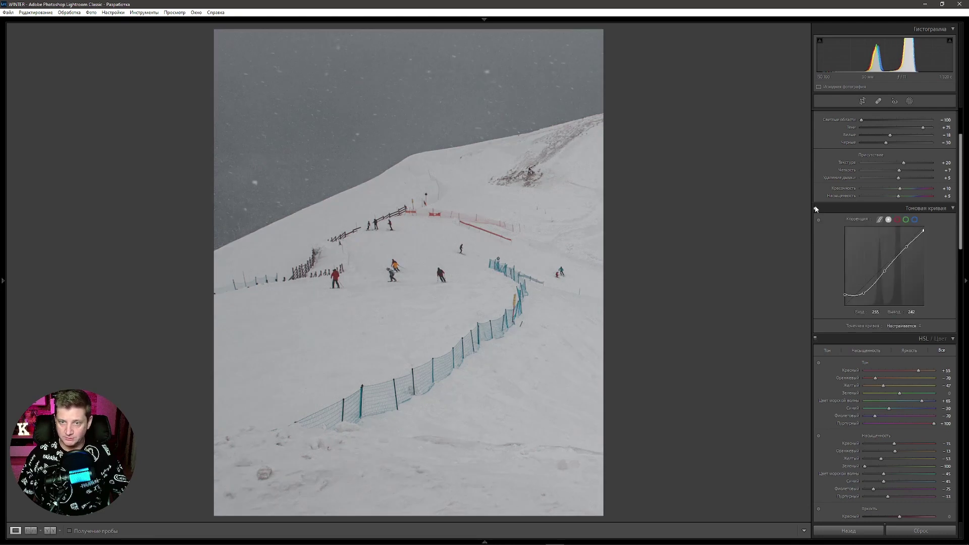
{"action": "left_click", "coordinate": [815, 207]}
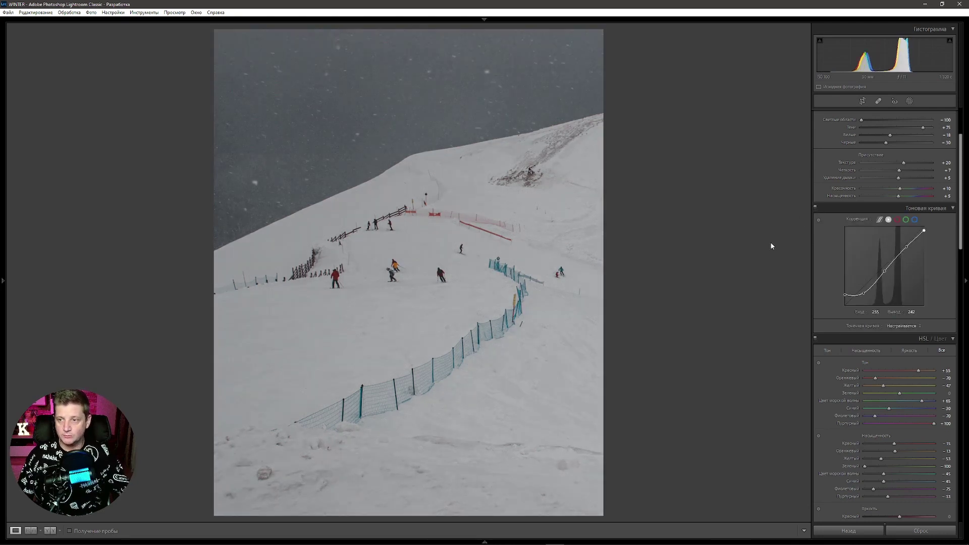
{"action": "left_click", "coordinate": [897, 219]}
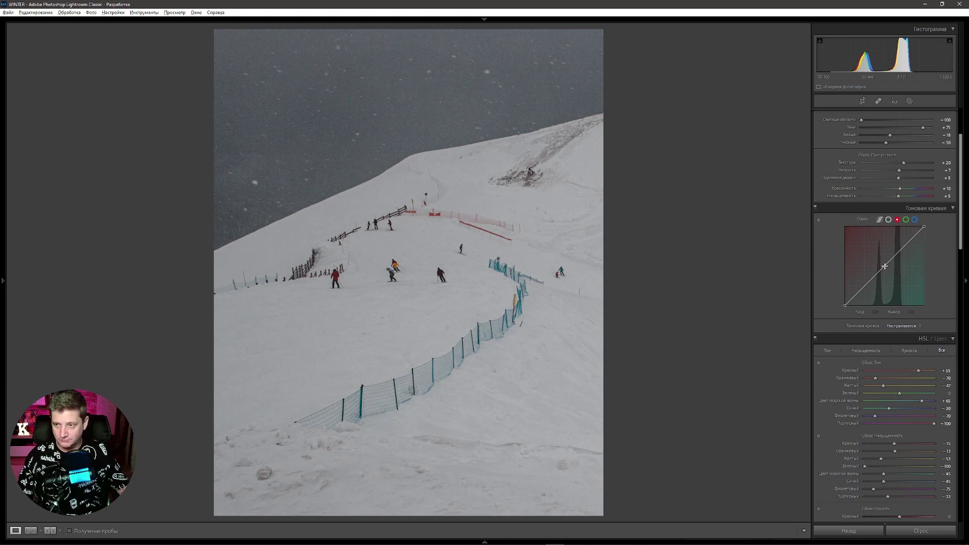
Step: Lower the Red curve to about 32/22, 64/50 and 96/86 to cool the shadows
{"action": "left_click", "coordinate": [885, 265]}
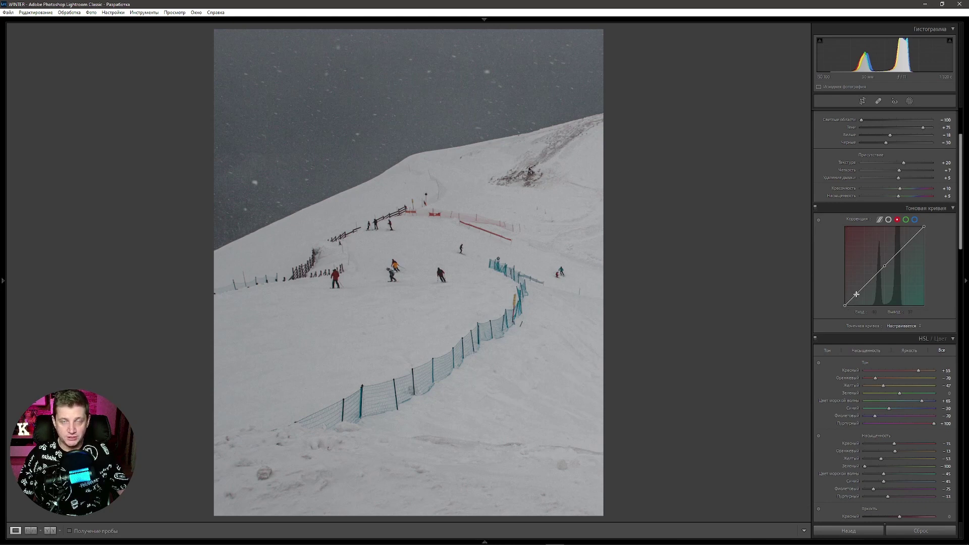
{"action": "left_click_drag", "start_coordinate": [856, 294], "coordinate": [856, 320]}
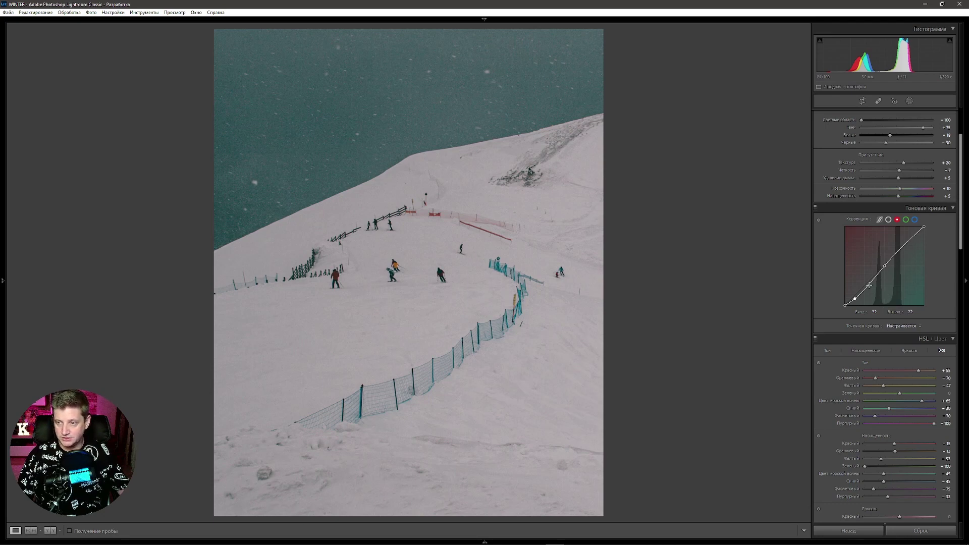
{"action": "left_click", "coordinate": [868, 286]}
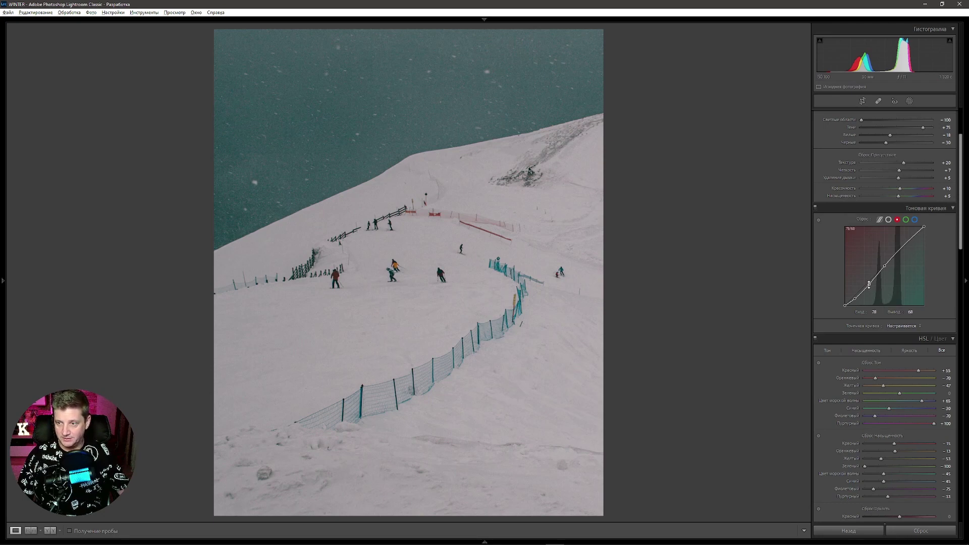
{"action": "left_click_drag", "start_coordinate": [869, 286], "coordinate": [860, 307]}
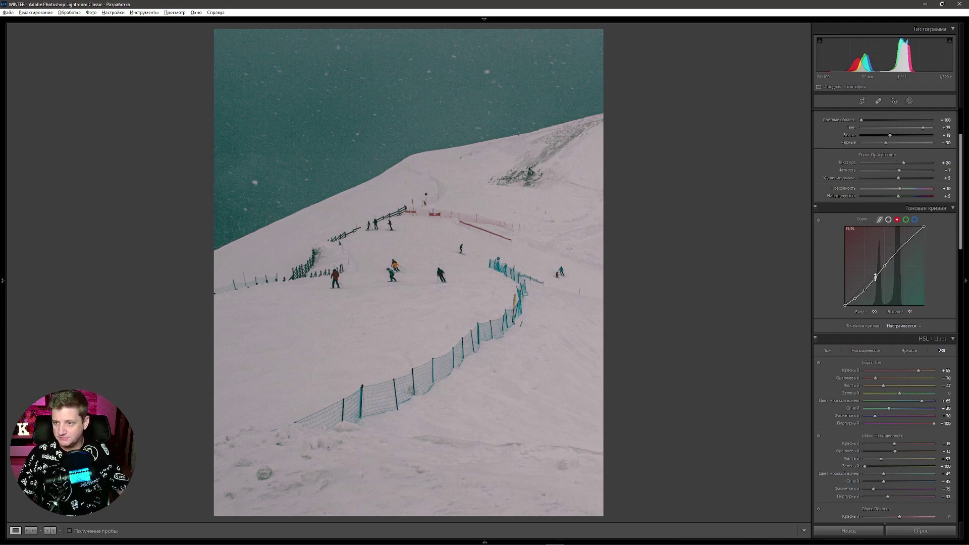
{"action": "left_click_drag", "start_coordinate": [876, 281], "coordinate": [873, 287]}
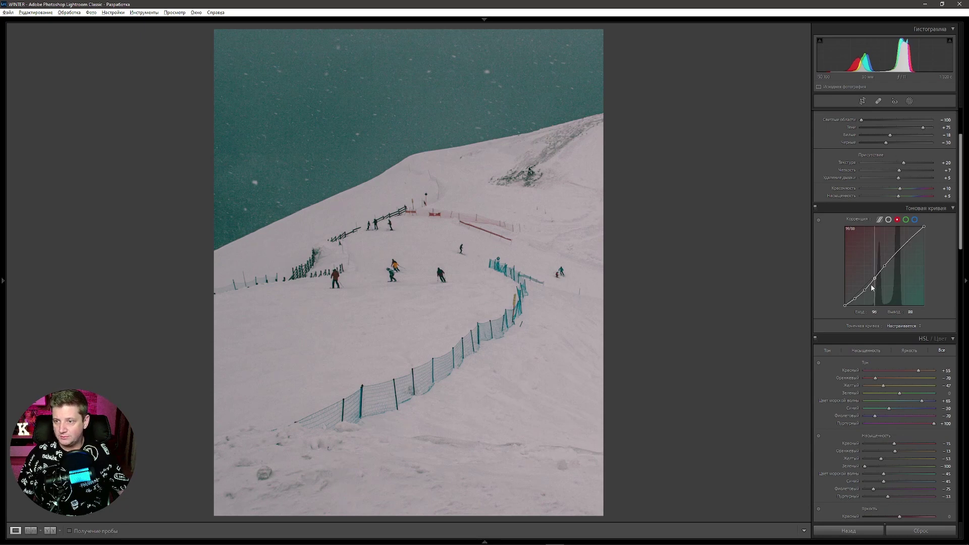
{"action": "key", "text": "alt"}
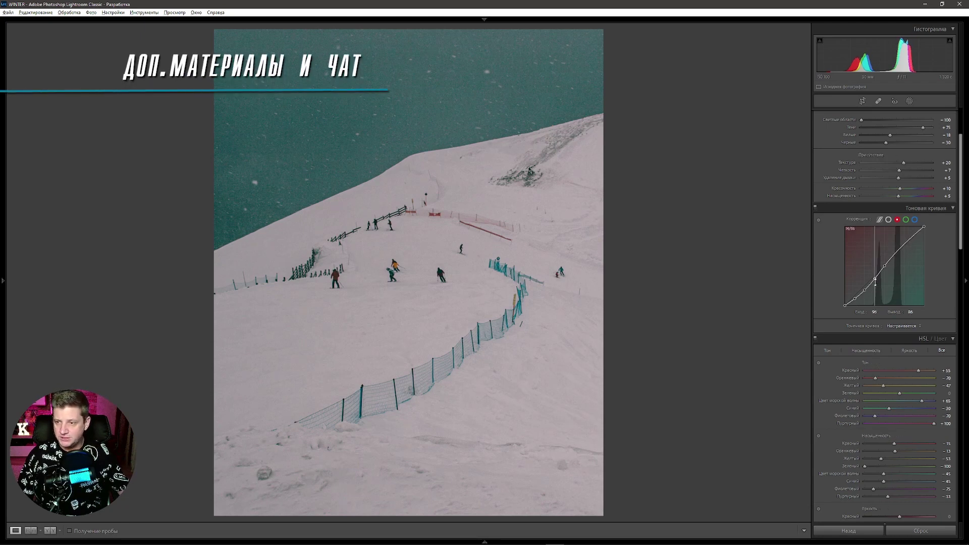
{"action": "left_click_drag", "start_coordinate": [874, 278], "coordinate": [874, 284]}
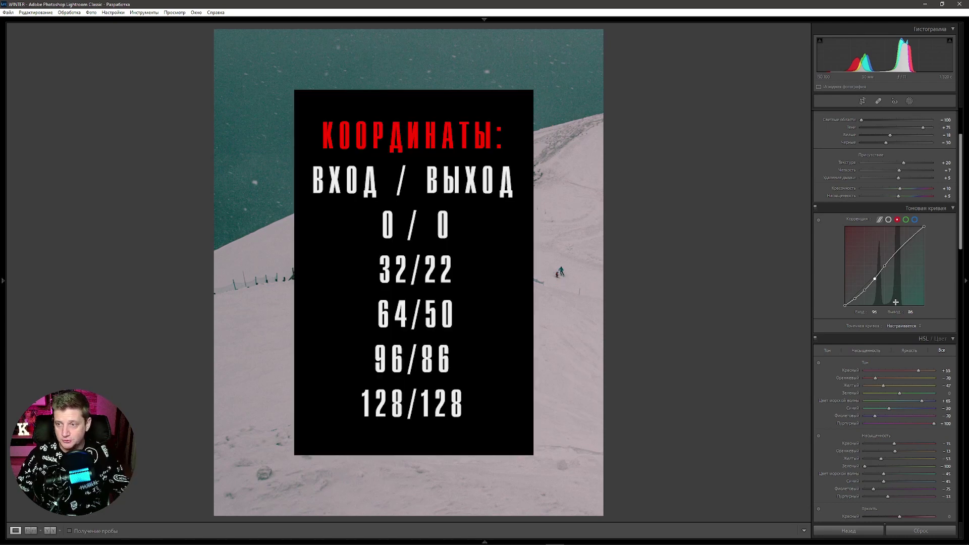
Step: On the Green curve, anchor the midpoint and pull the shadow point to 32/24
{"action": "left_click", "coordinate": [905, 220]}
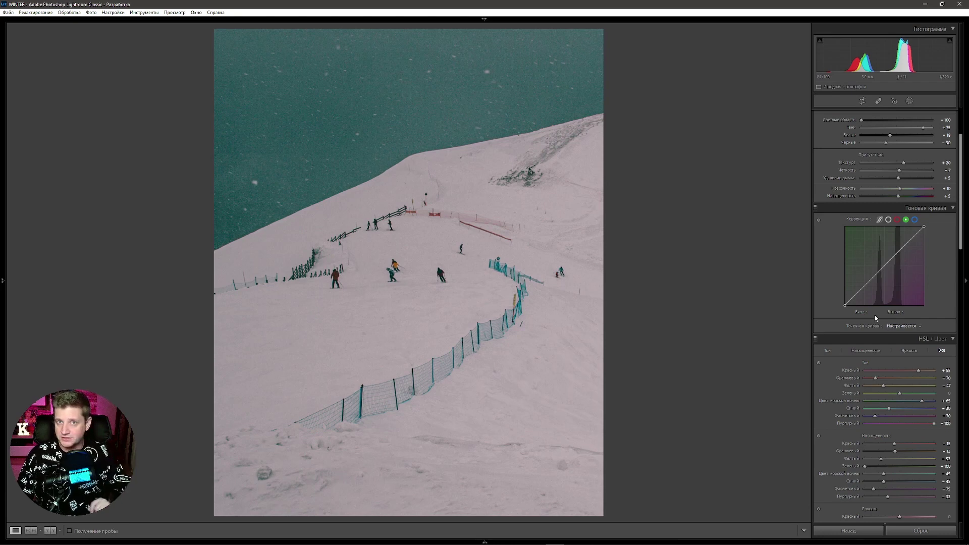
{"action": "left_click", "coordinate": [884, 266]}
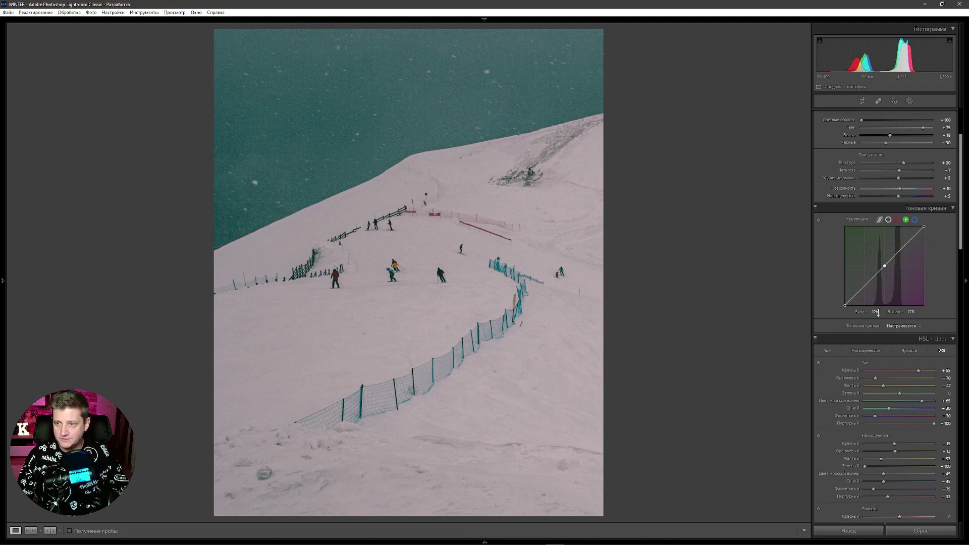
{"action": "key", "text": "alt"}
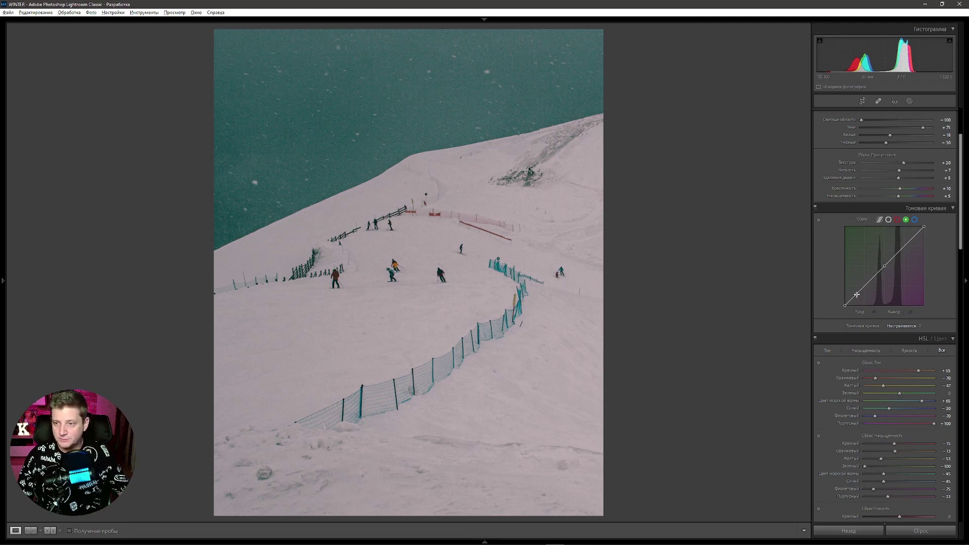
{"action": "left_click", "coordinate": [857, 294]}
{"action": "left_click_drag", "start_coordinate": [858, 294], "coordinate": [855, 304]}
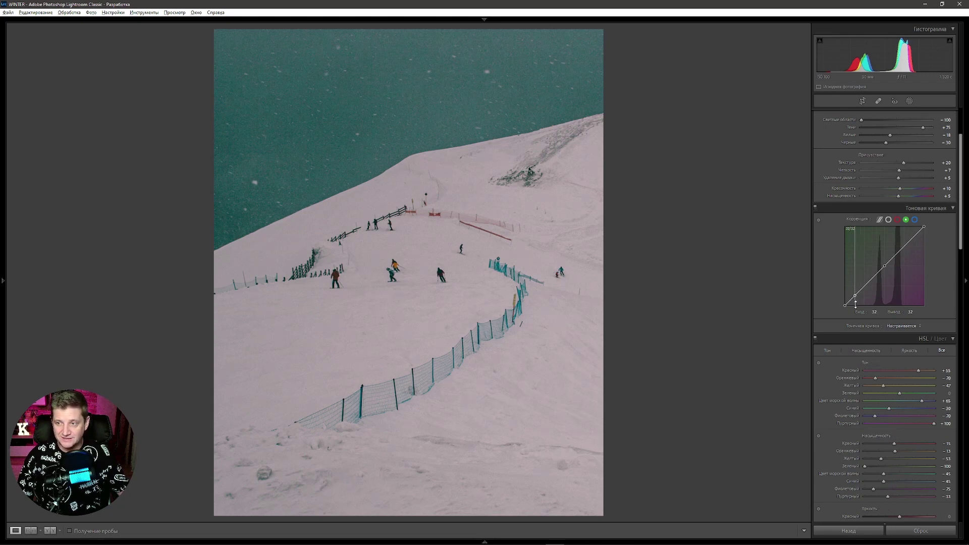
{"action": "left_click_drag", "start_coordinate": [855, 304], "coordinate": [857, 319]}
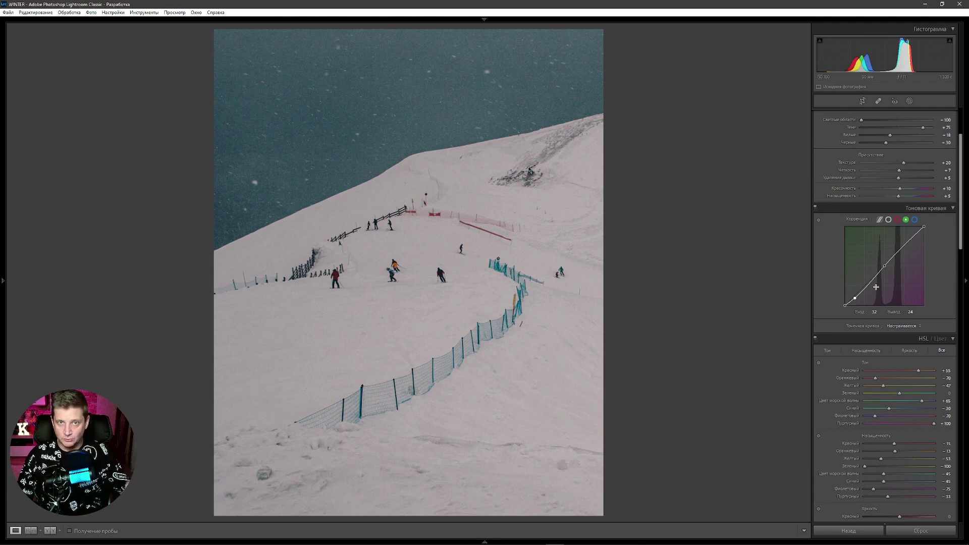
Step: Add Green curve points at 64/52 and 96/88
{"action": "key", "text": "alt"}
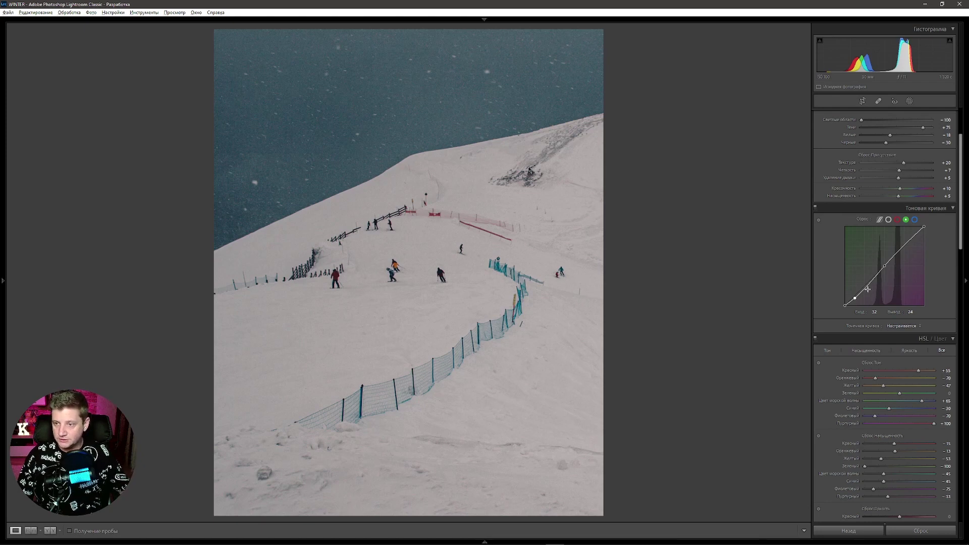
{"action": "left_click", "coordinate": [865, 286]}
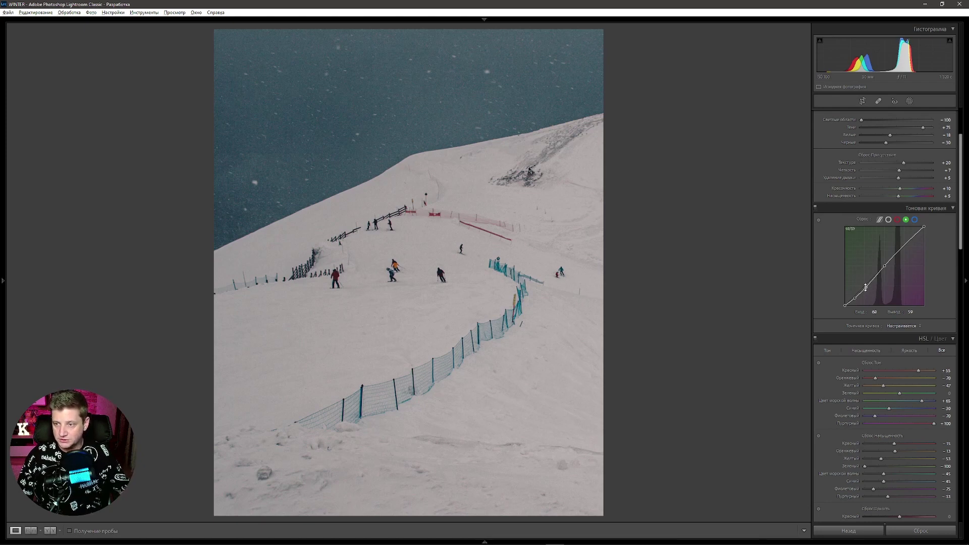
{"action": "left_click_drag", "start_coordinate": [865, 286], "coordinate": [865, 296]}
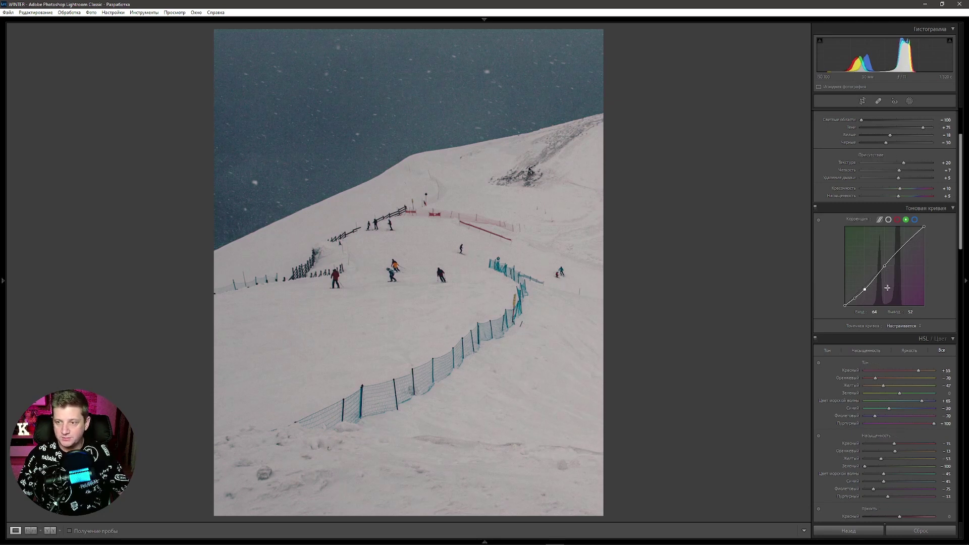
{"action": "left_click", "coordinate": [875, 277]}
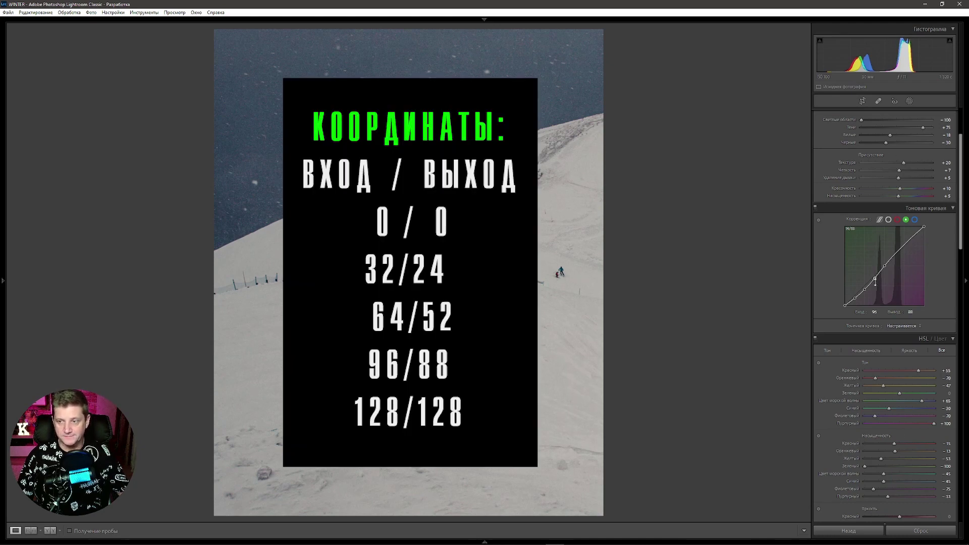
{"action": "left_click", "coordinate": [914, 219]}
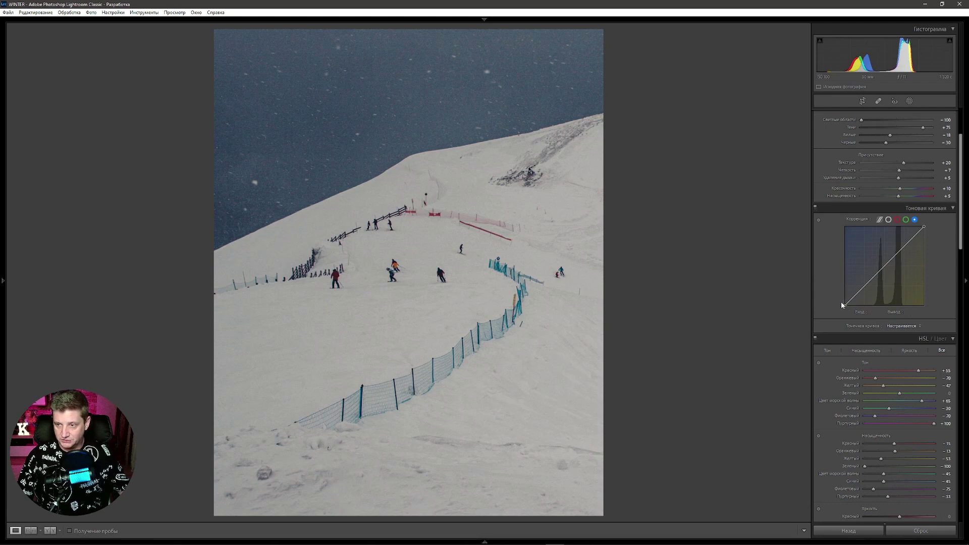
Step: Lift the blue curve's black point to 10 and place points at 32/32, 64/58 and 96/92
{"action": "mouse_move", "coordinate": [845, 304]}
{"action": "left_mouse_down"}
{"action": "mouse_move", "coordinate": [838, 302]}
{"action": "mouse_move", "coordinate": [854, 295]}
{"action": "mouse_move", "coordinate": [842, 326]}
{"action": "left_mouse_up"}
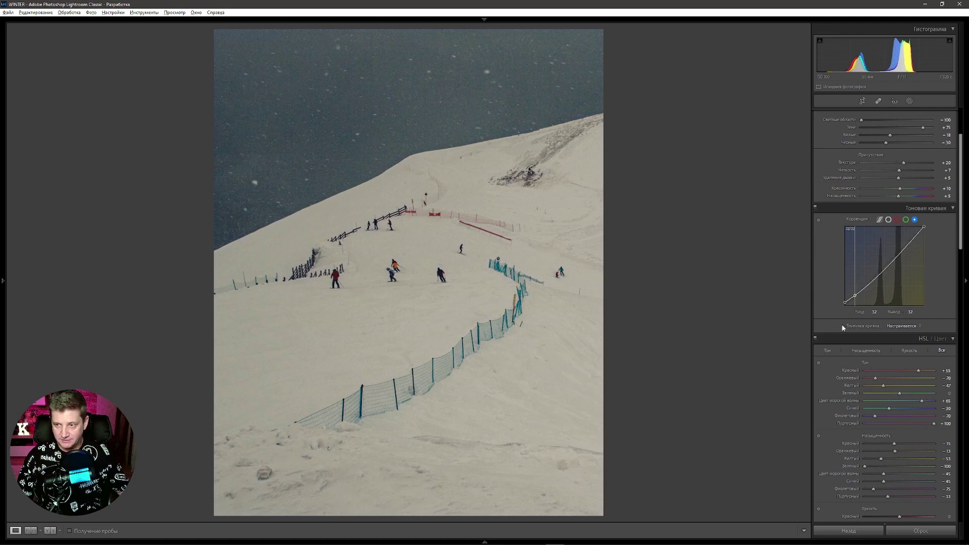
{"action": "left_click_drag", "start_coordinate": [866, 284], "coordinate": [866, 288]}
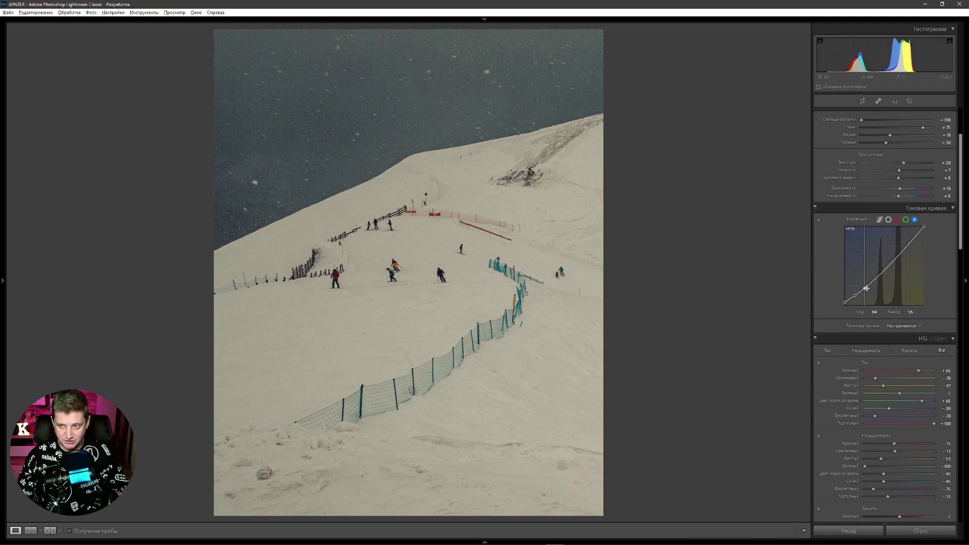
{"action": "left_click_drag", "start_coordinate": [866, 288], "coordinate": [874, 274]}
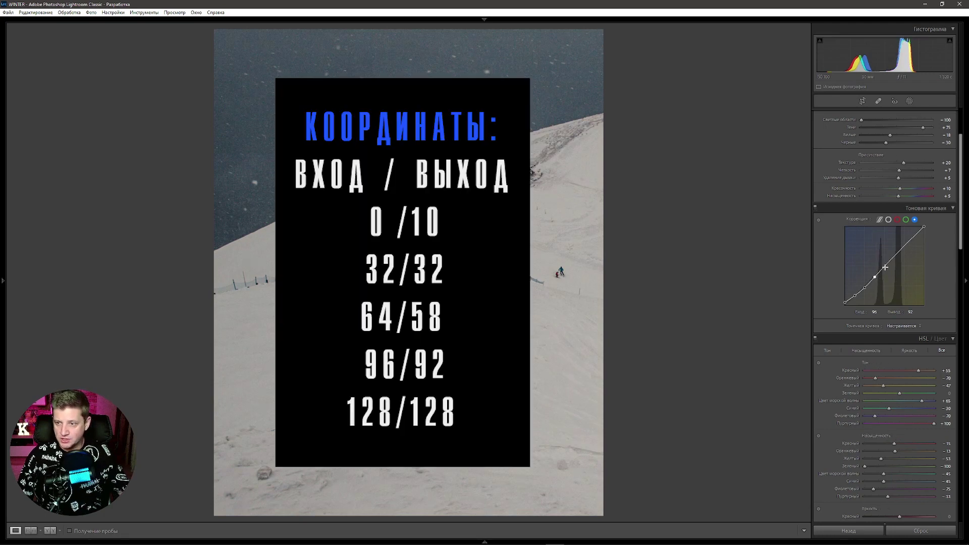
{"action": "left_click_drag", "start_coordinate": [883, 269], "coordinate": [884, 269]}
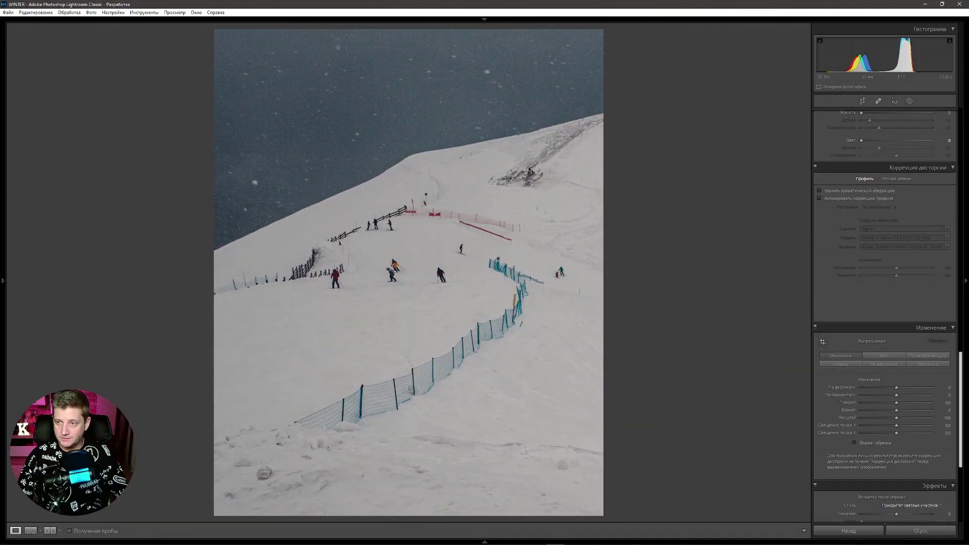
Step: Enable lens profile and aberration corrections, add a -15, round, fully feathered vignette, then zoom in
{"action": "left_click", "coordinate": [818, 191]}
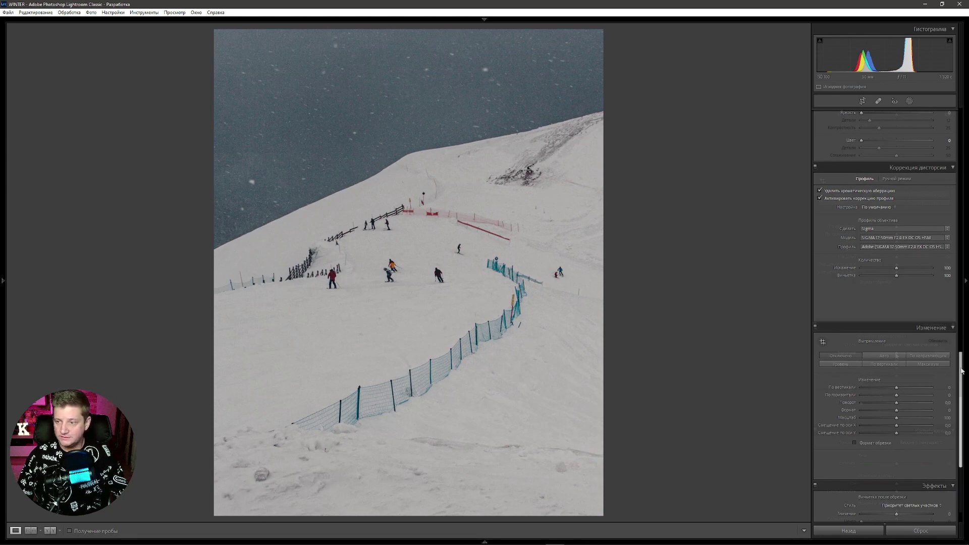
{"action": "scroll", "coordinate": [896, 355], "scroll_direction": "down", "scroll_amount": 3}
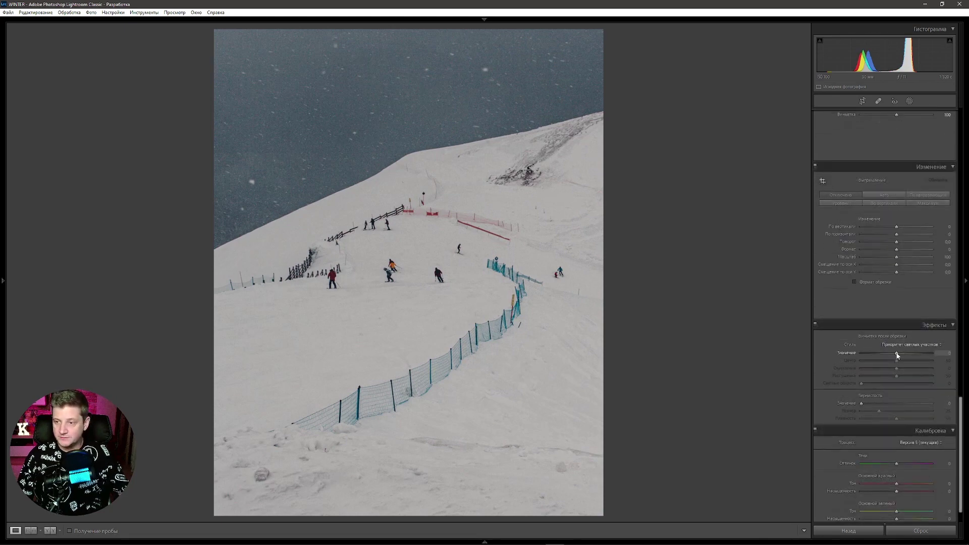
{"action": "left_click_drag", "start_coordinate": [896, 354], "coordinate": [836, 361]}
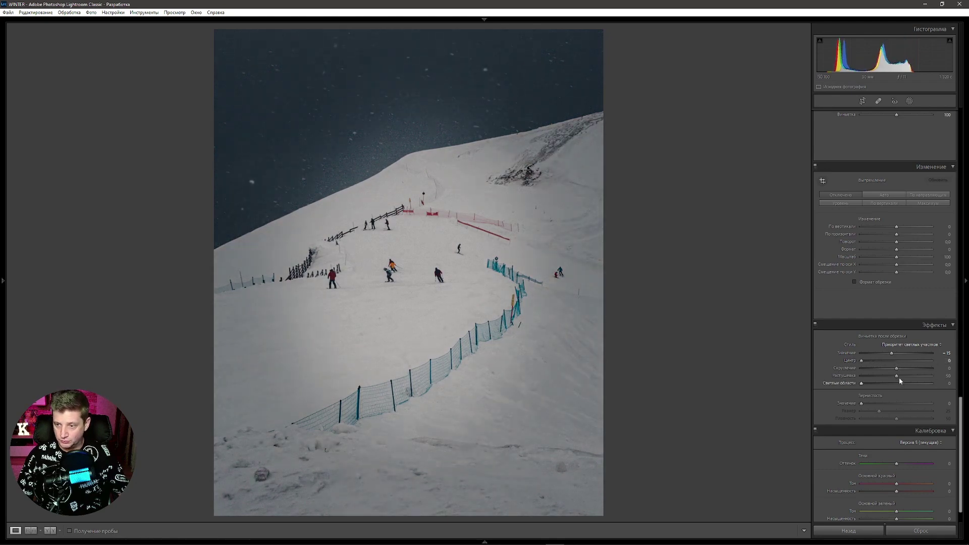
{"action": "left_click_drag", "start_coordinate": [896, 368], "coordinate": [931, 375]}
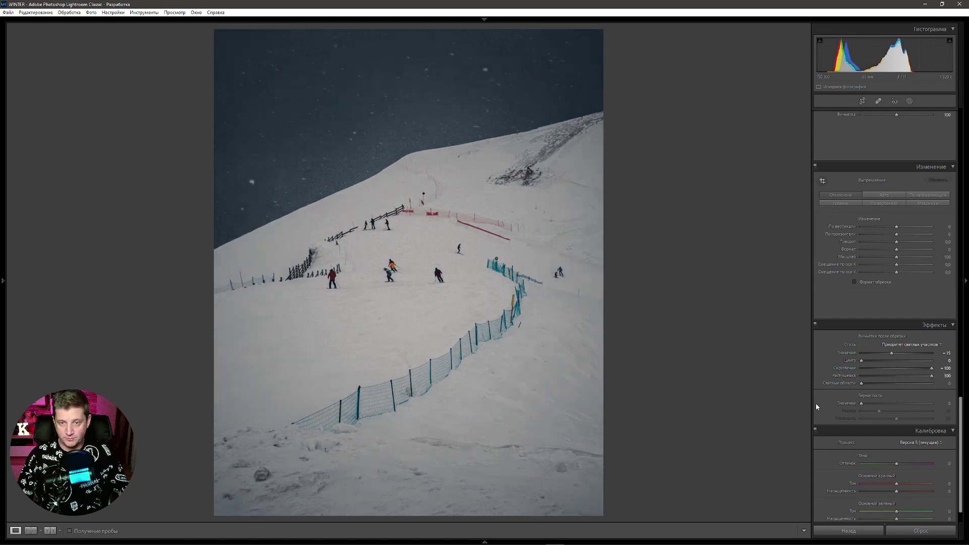
{"action": "mouse_move", "coordinate": [416, 288]}
{"action": "left_mouse_down"}
{"action": "mouse_move", "coordinate": [486, 345]}
{"action": "mouse_move", "coordinate": [485, 273]}
{"action": "left_mouse_up"}
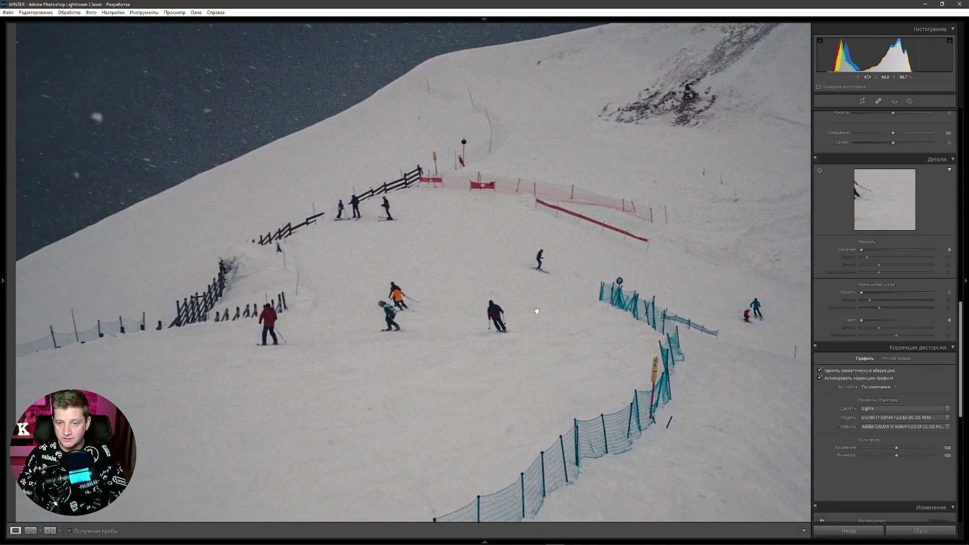
{"action": "left_click_drag", "start_coordinate": [537, 309], "coordinate": [542, 274]}
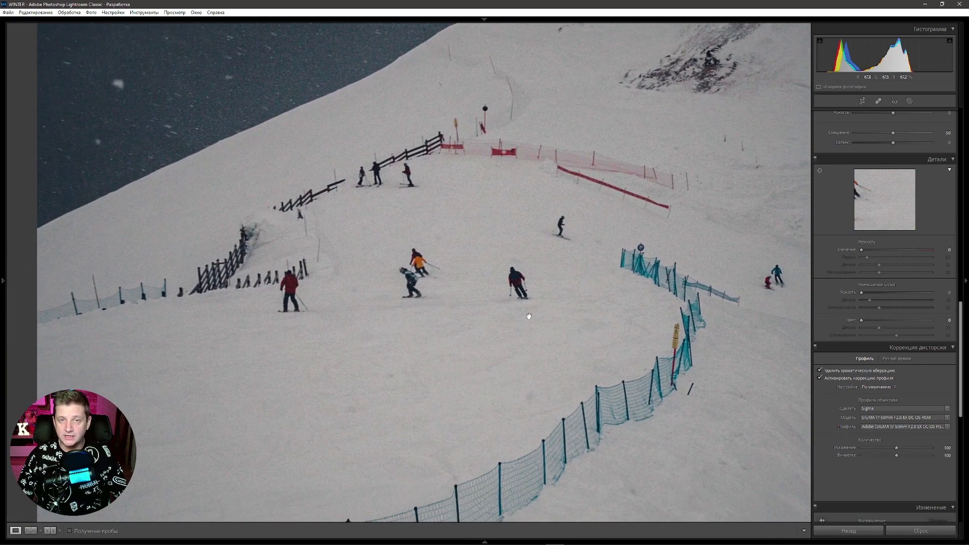
Step: Raise Luminance noise reduction to about 25
{"action": "scroll", "coordinate": [545, 302], "scroll_direction": "down", "scroll_amount": 5}
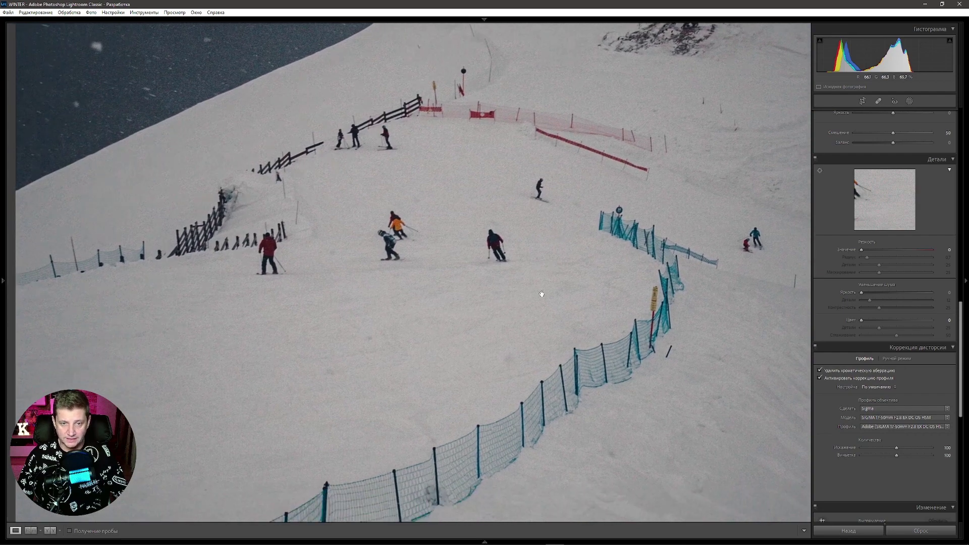
{"action": "scroll", "coordinate": [487, 281], "scroll_direction": "down", "scroll_amount": 3}
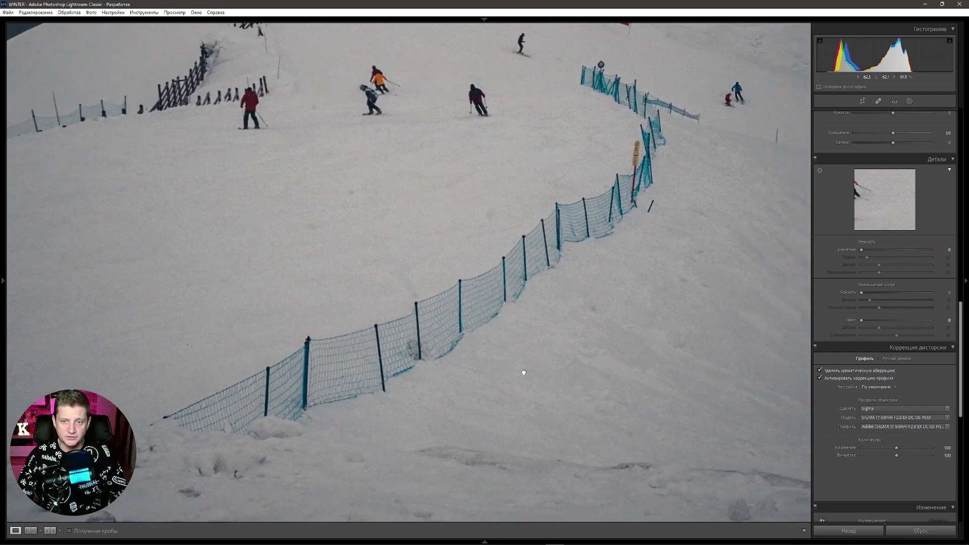
{"action": "scroll", "coordinate": [522, 370], "scroll_direction": "right", "scroll_amount": 3}
{"action": "scroll", "coordinate": [537, 368], "scroll_direction": "up", "scroll_amount": 4}
{"action": "scroll", "coordinate": [569, 368], "scroll_direction": "left", "scroll_amount": 3}
{"action": "scroll", "coordinate": [569, 368], "scroll_direction": "up", "scroll_amount": 5}
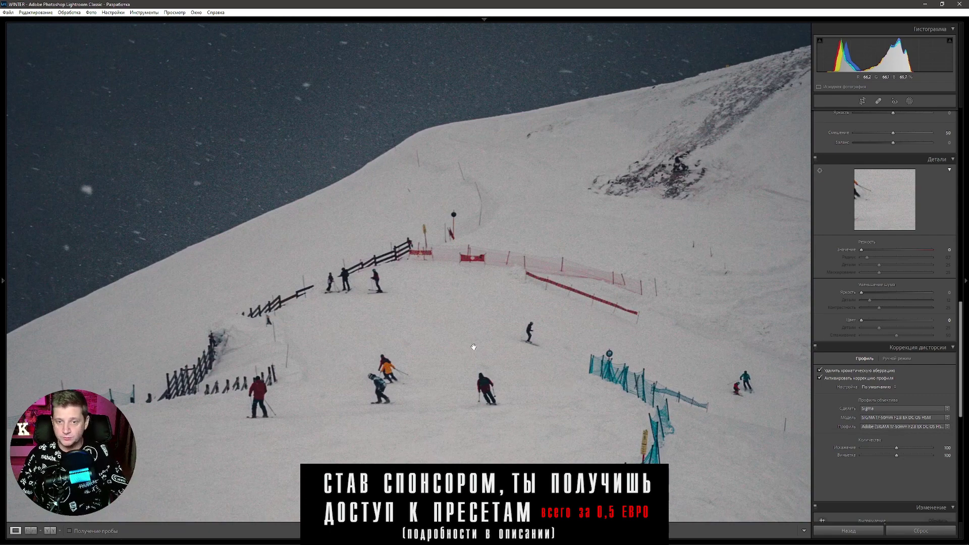
{"action": "left_click_drag", "start_coordinate": [861, 293], "coordinate": [866, 294]}
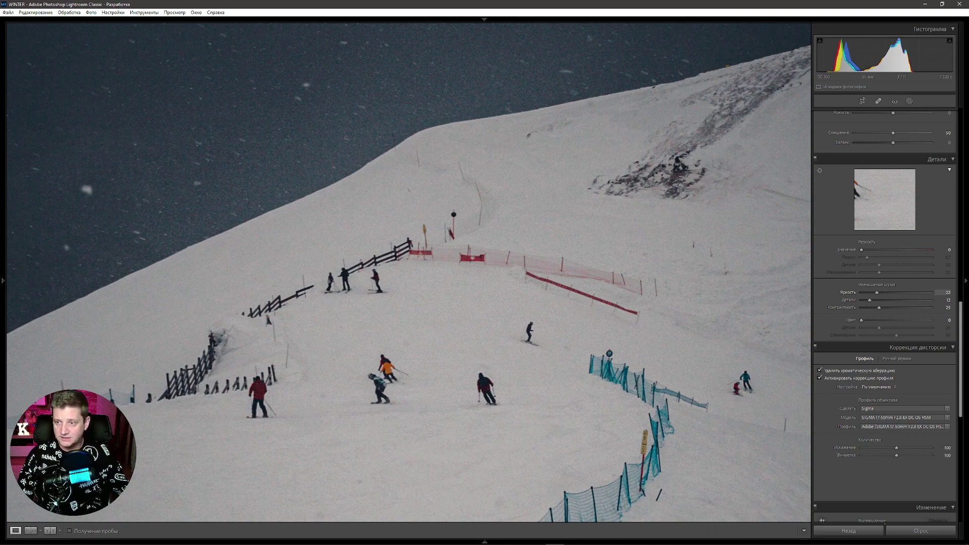
{"action": "left_click_drag", "start_coordinate": [877, 293], "coordinate": [882, 296]}
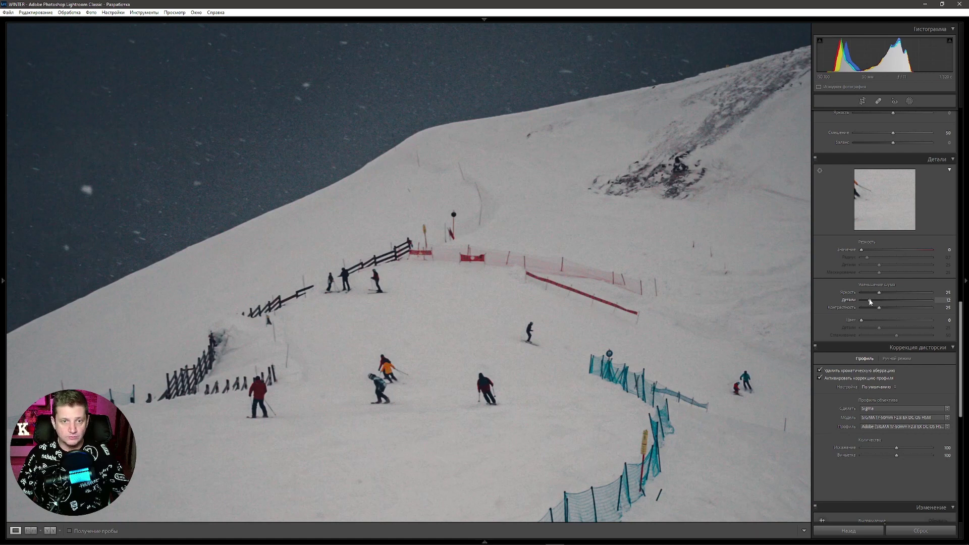
Step: Keep luminance Detail at 12, set Color noise reduction to 50 and lower Color Detail
{"action": "left_click_drag", "start_coordinate": [870, 301], "coordinate": [874, 302]}
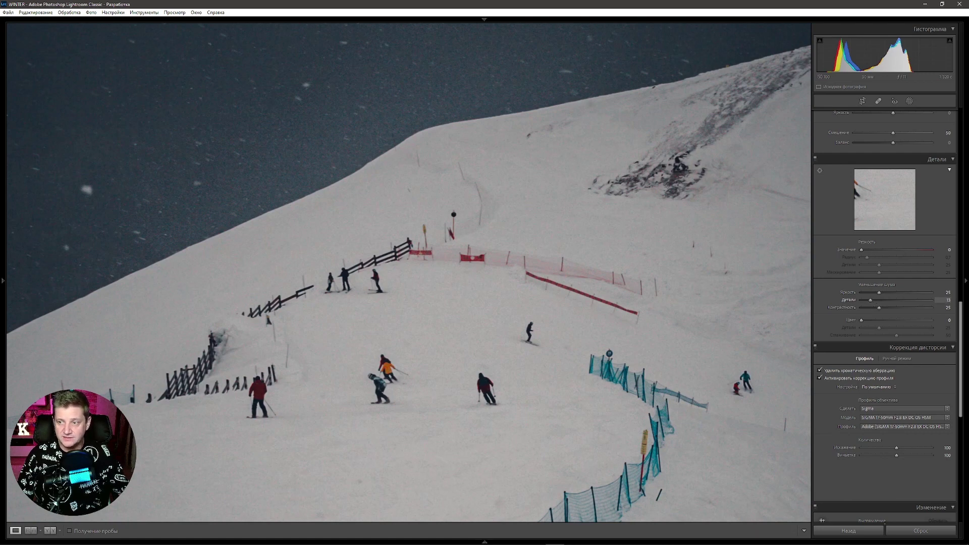
{"action": "left_click_drag", "start_coordinate": [871, 301], "coordinate": [870, 300]}
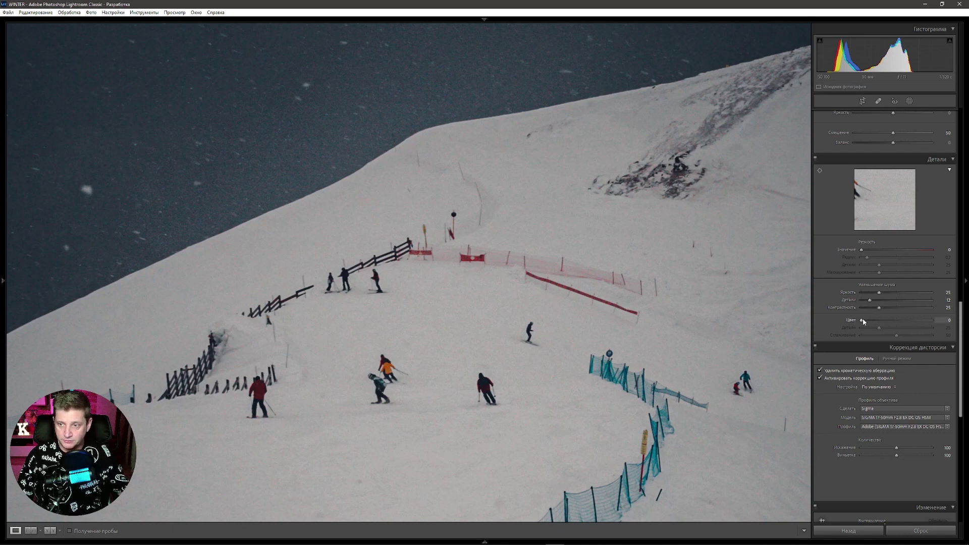
{"action": "left_click_drag", "start_coordinate": [862, 319], "coordinate": [897, 329]}
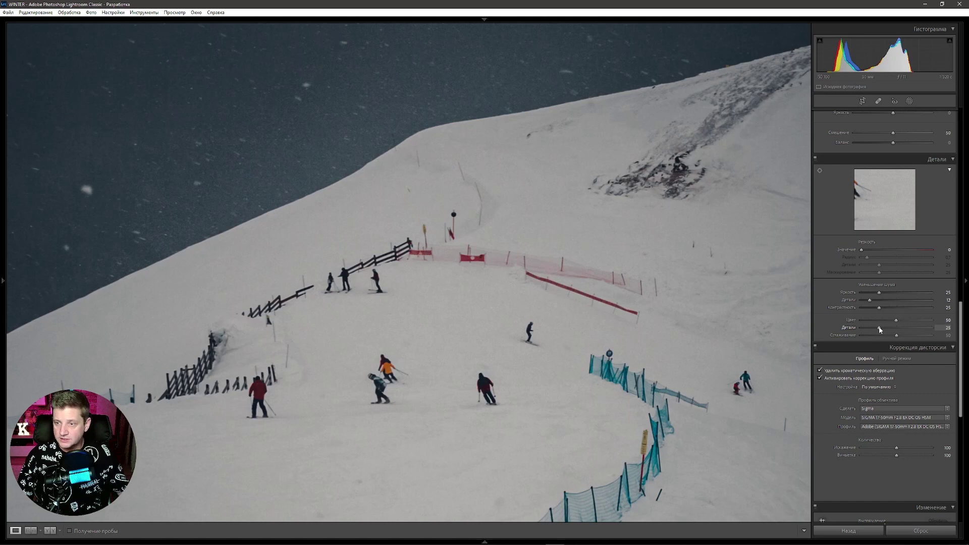
{"action": "left_click_drag", "start_coordinate": [881, 333], "coordinate": [876, 333]}
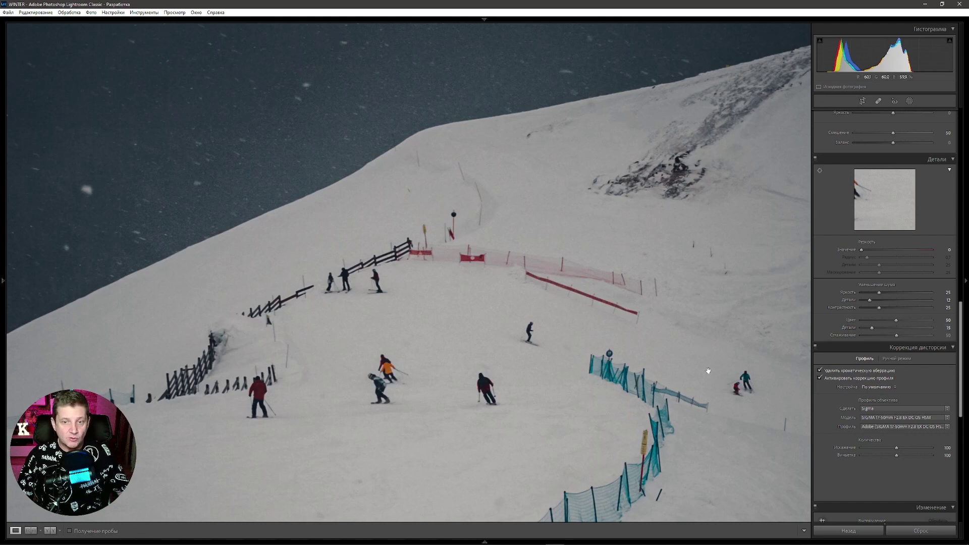
Step: Zoom into the upper slope and set Sharpening Amount to 70
{"action": "left_click", "coordinate": [495, 430]}
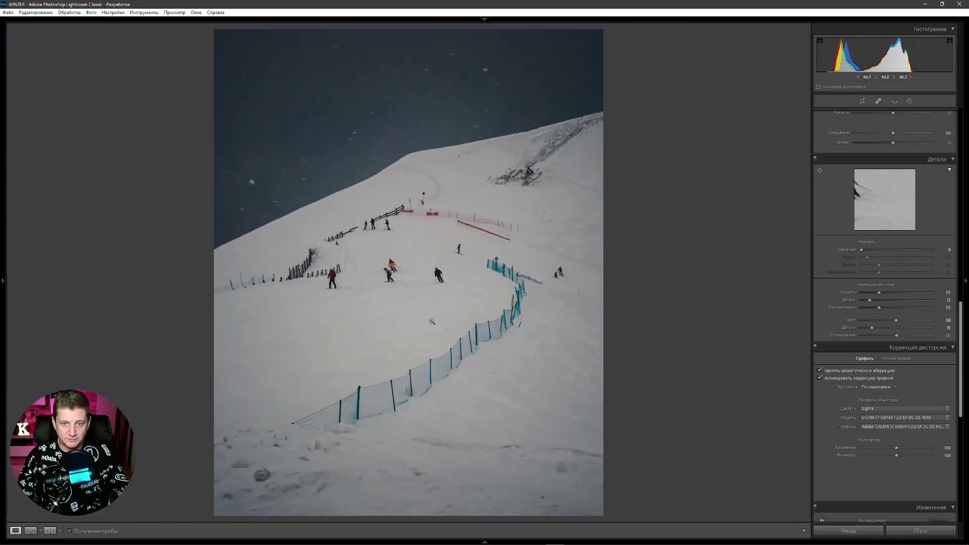
{"action": "left_click", "coordinate": [445, 317]}
{"action": "left_click_drag", "start_coordinate": [438, 308], "coordinate": [459, 396]}
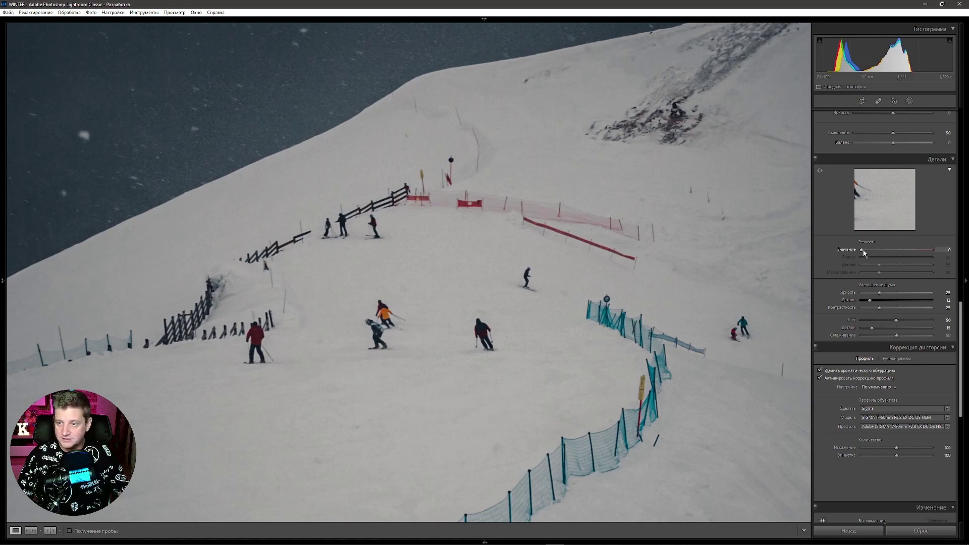
{"action": "left_click_drag", "start_coordinate": [861, 250], "coordinate": [895, 256]}
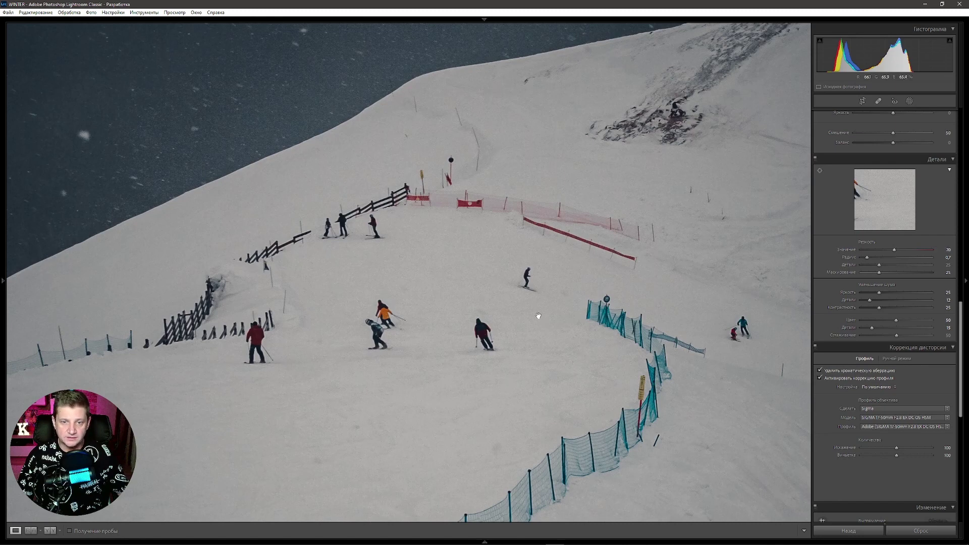
Step: Compare the detail by toggling sharpening and noise reduction off and back on
{"action": "mouse_move", "coordinate": [438, 283]}
{"action": "left_mouse_down"}
{"action": "mouse_move", "coordinate": [491, 327]}
{"action": "mouse_move", "coordinate": [411, 274]}
{"action": "left_mouse_up"}
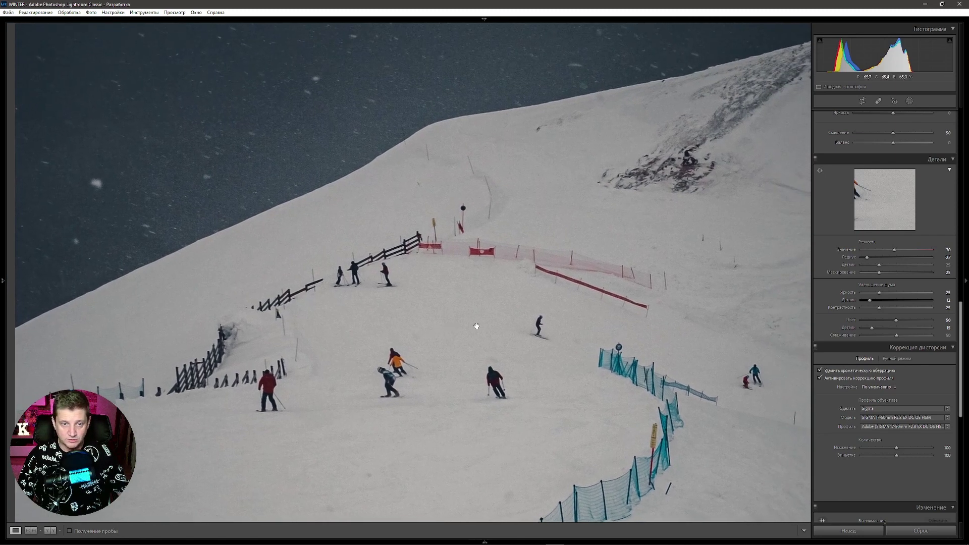
{"action": "left_click", "coordinate": [815, 158]}
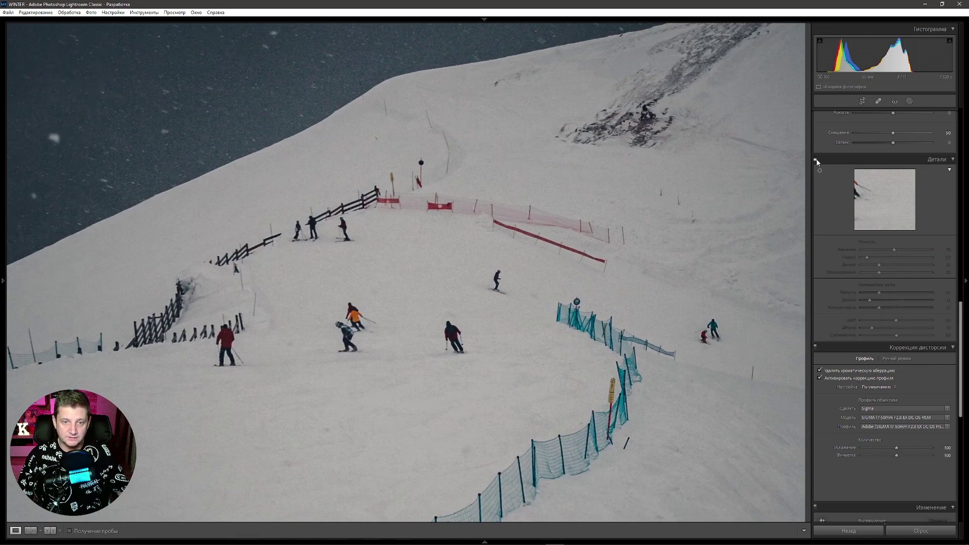
{"action": "left_click", "coordinate": [815, 159]}
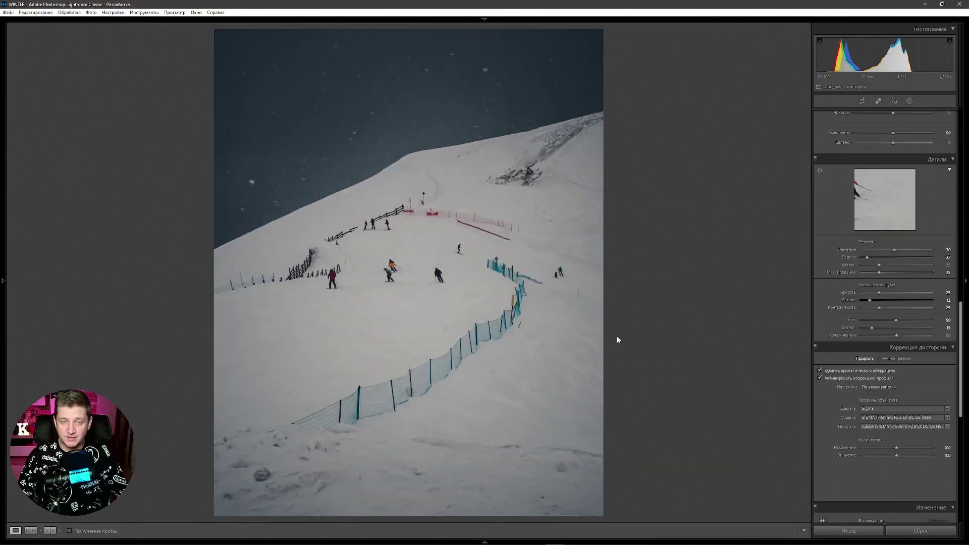
Step: Tint the shadows blue with Hue 220 and Saturation 10
{"action": "scroll", "coordinate": [907, 288], "scroll_direction": "up", "scroll_amount": 5}
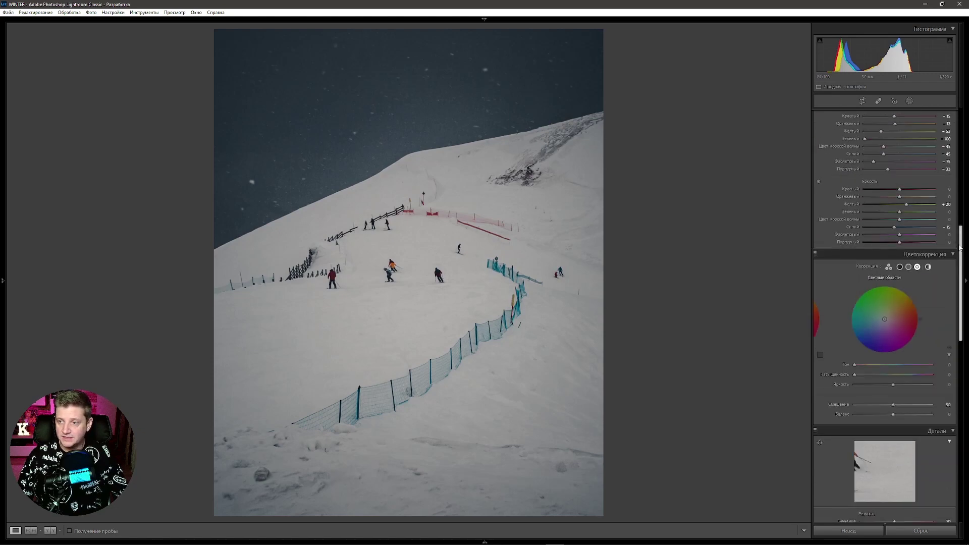
{"action": "left_click", "coordinate": [899, 267]}
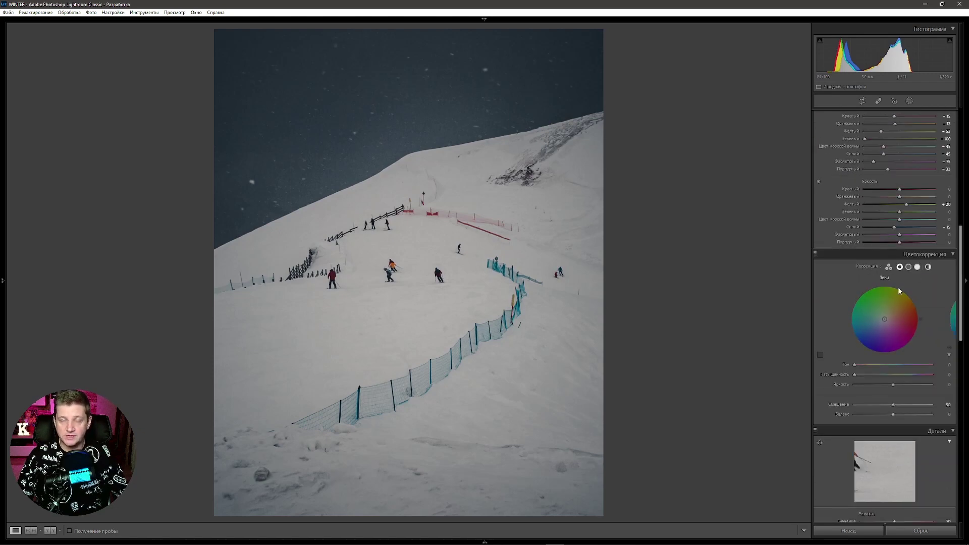
{"action": "left_click", "coordinate": [938, 365]}
{"action": "type", "text": "22"}
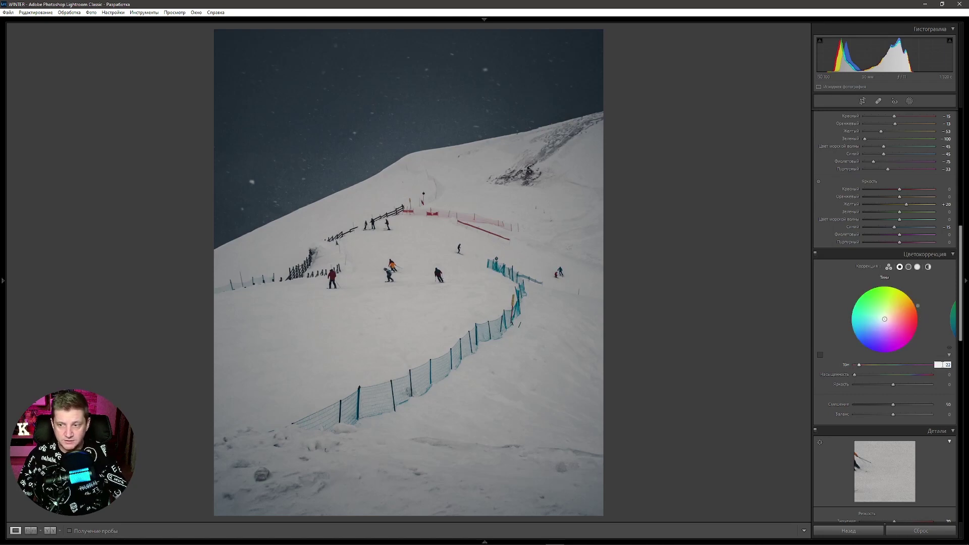
{"action": "type", "text": "0"}
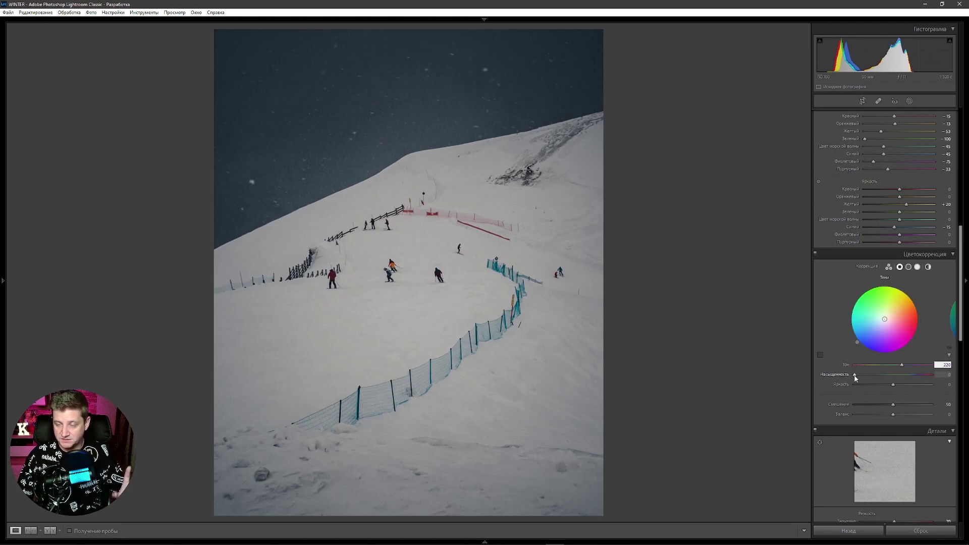
{"action": "mouse_move", "coordinate": [854, 376]}
{"action": "left_mouse_down"}
{"action": "mouse_move", "coordinate": [916, 383]}
{"action": "mouse_move", "coordinate": [857, 386]}
{"action": "left_mouse_up"}
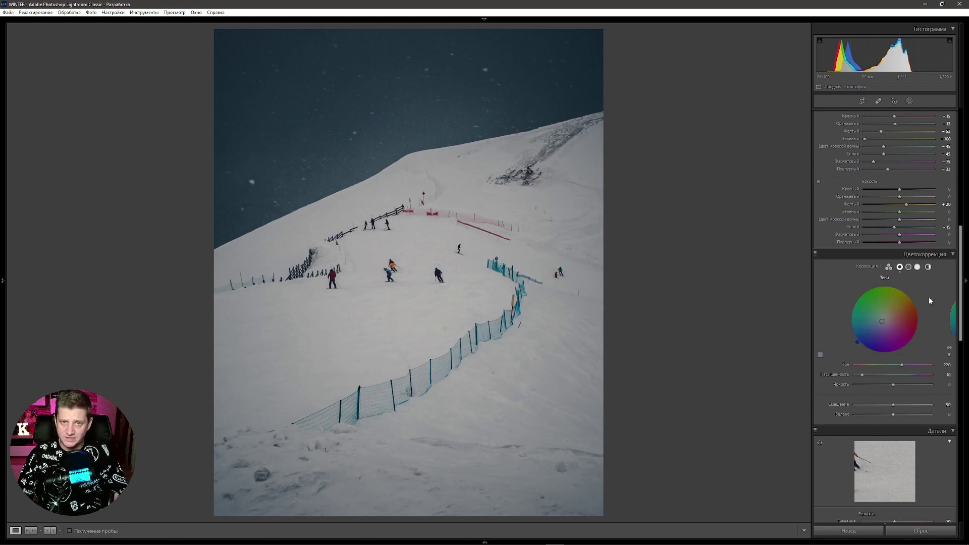
Step: Test a strong midtone tint, then reset midtone saturation to zero
{"action": "left_click", "coordinate": [908, 266]}
{"action": "left_click_drag", "start_coordinate": [854, 374], "coordinate": [901, 375]}
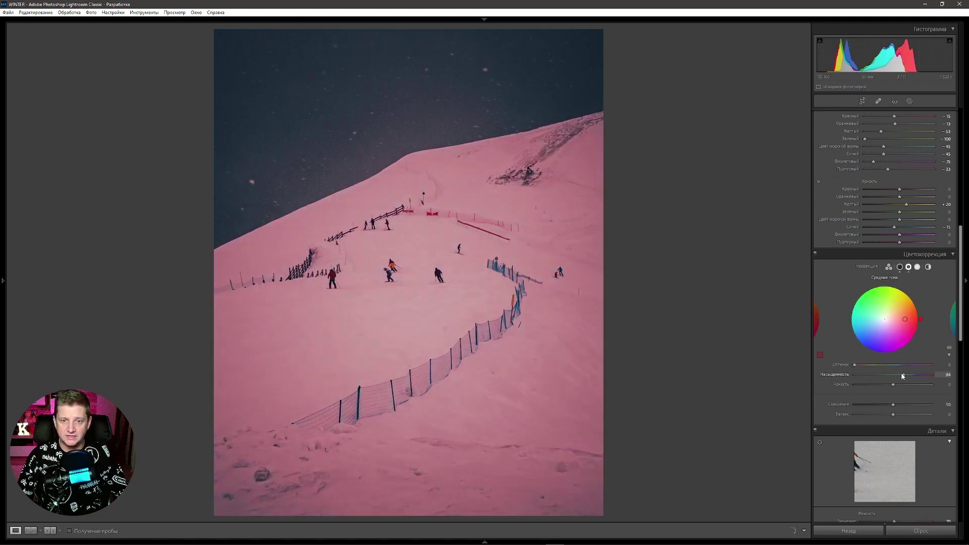
{"action": "double_click", "coordinate": [827, 374]}
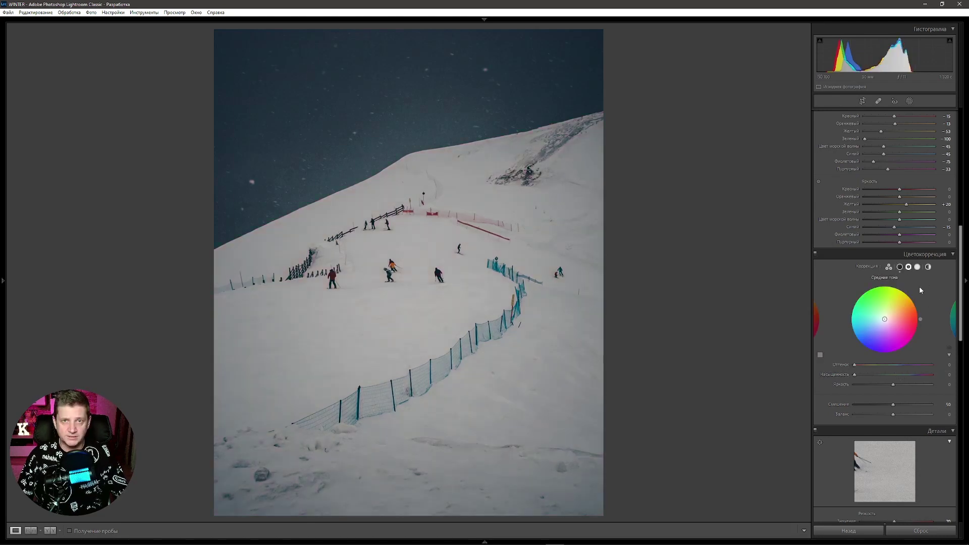
Step: Give the highlights a warm tint with Hue 40 and Saturation 20
{"action": "left_click", "coordinate": [918, 268]}
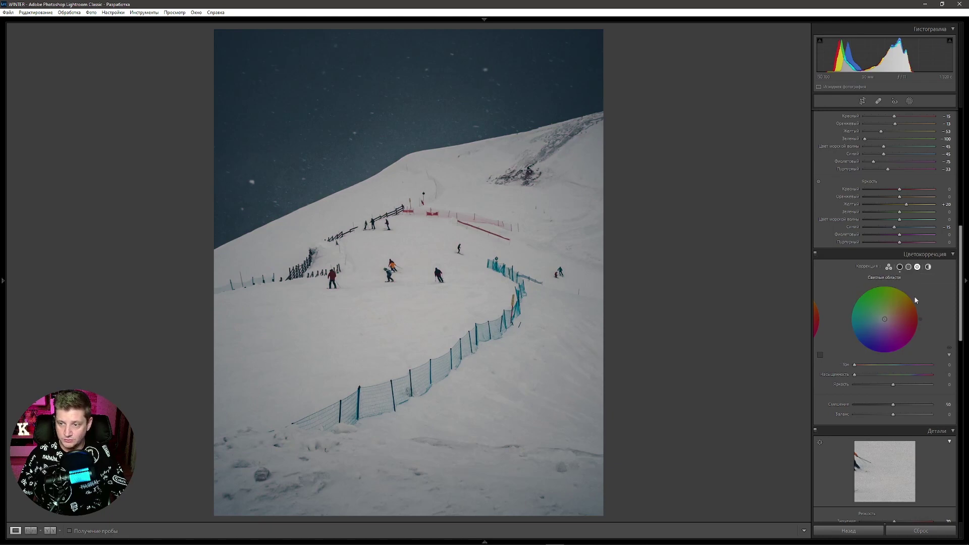
{"action": "left_click", "coordinate": [946, 364]}
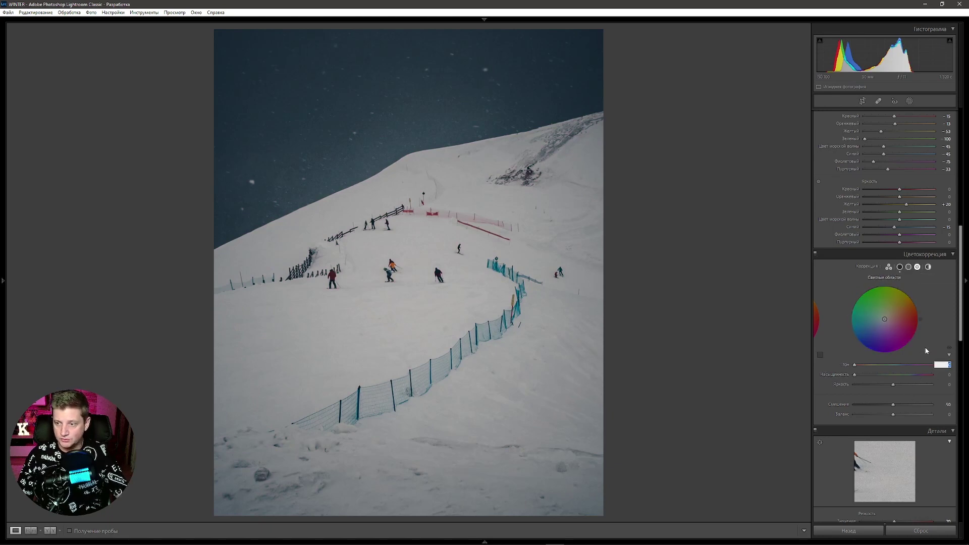
{"action": "type", "text": "40"}
{"action": "left_click_drag", "start_coordinate": [868, 375], "coordinate": [872, 375]}
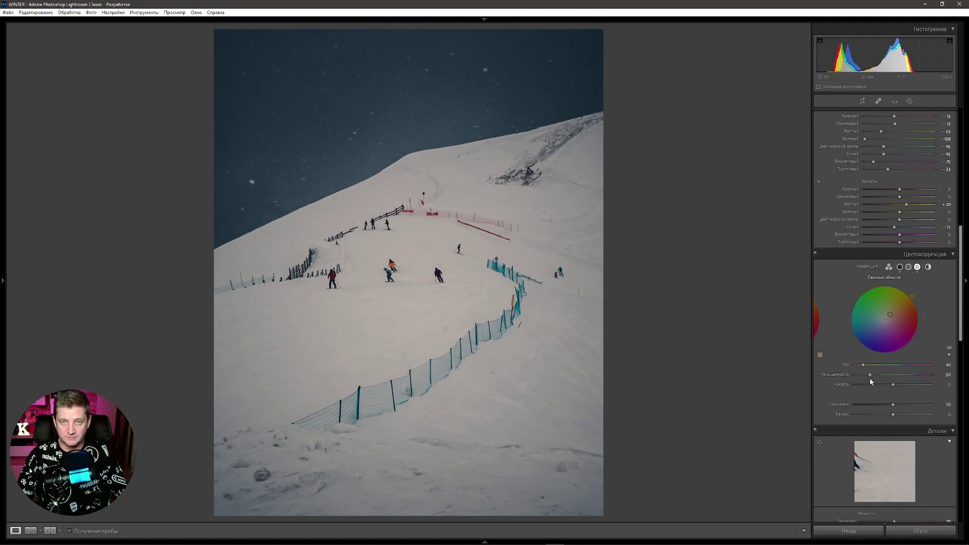
Step: Set the global tint to Hue 35, Saturation 5, and shift grading Balance to about +6
{"action": "left_click", "coordinate": [929, 267]}
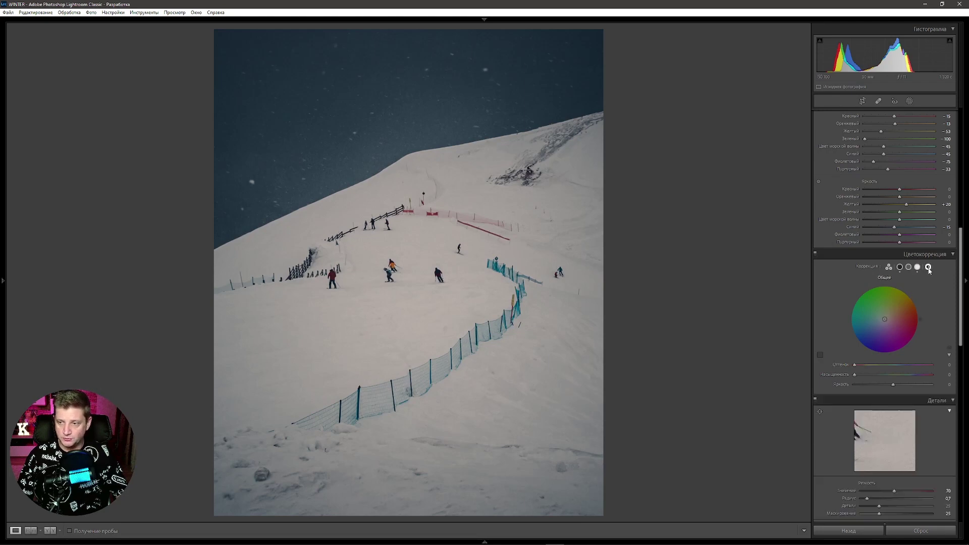
{"action": "left_click_drag", "start_coordinate": [855, 364], "coordinate": [860, 364]}
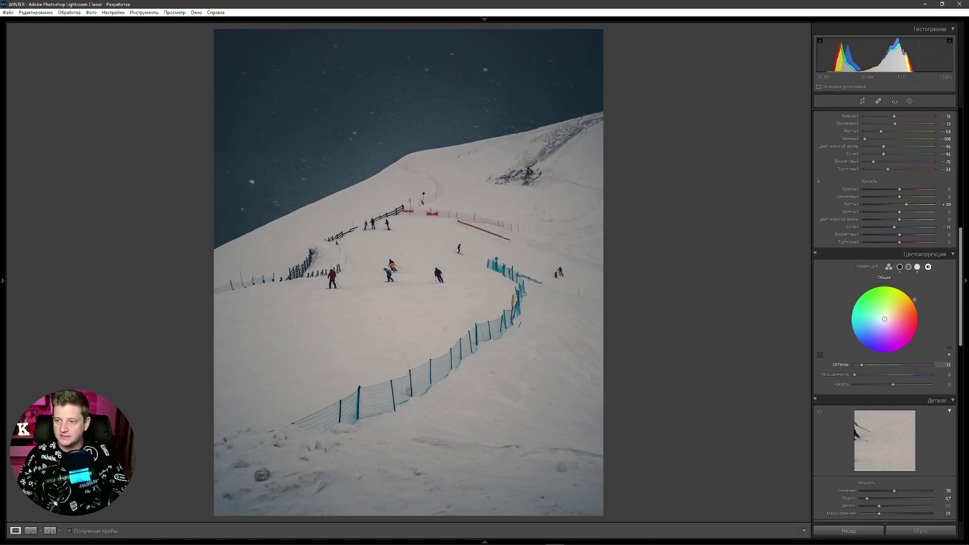
{"action": "left_click_drag", "start_coordinate": [861, 364], "coordinate": [862, 364]}
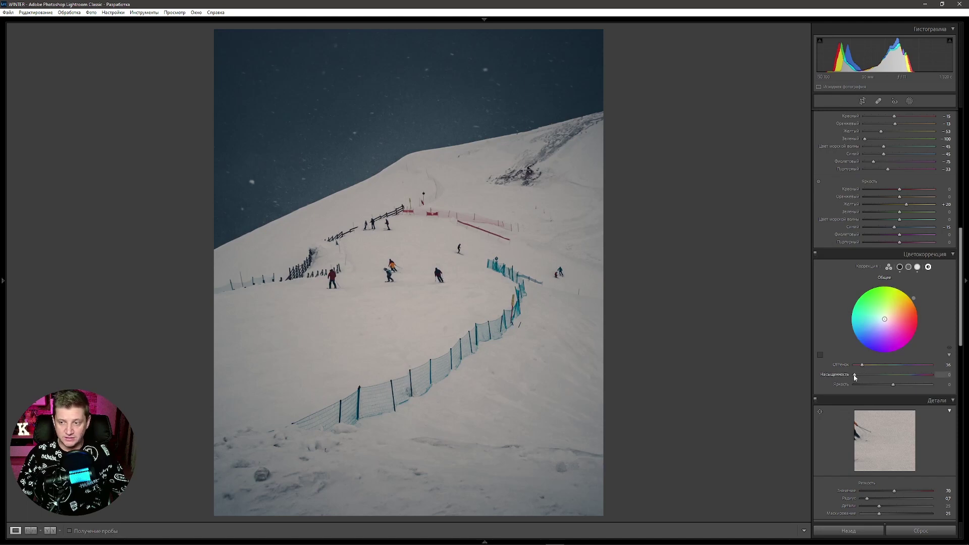
{"action": "left_click_drag", "start_coordinate": [855, 375], "coordinate": [860, 379]}
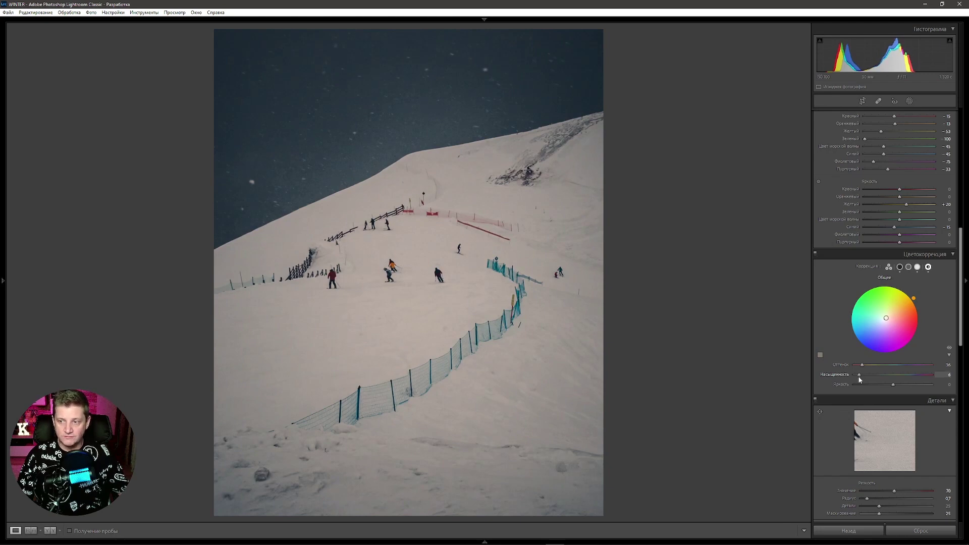
{"action": "left_click_drag", "start_coordinate": [859, 379], "coordinate": [858, 379]}
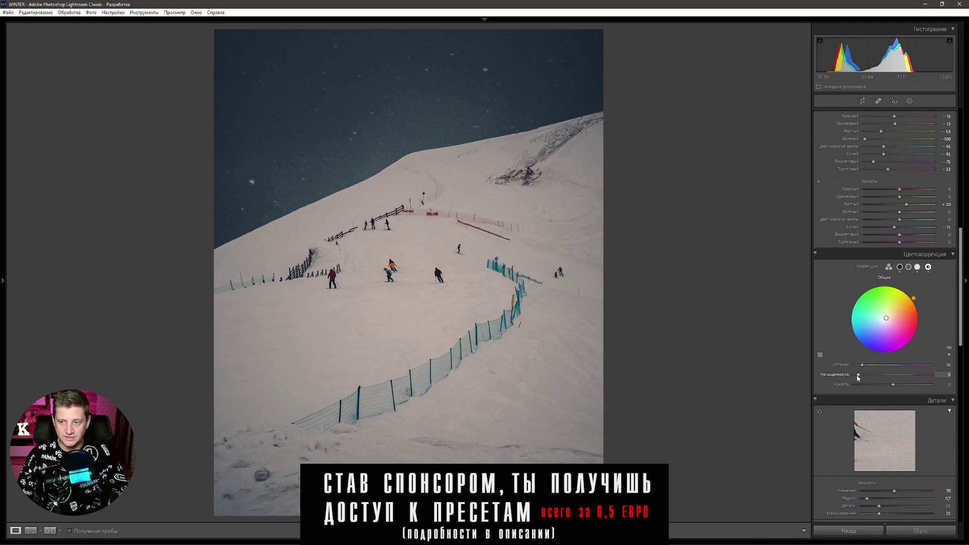
{"action": "left_click", "coordinate": [900, 267]}
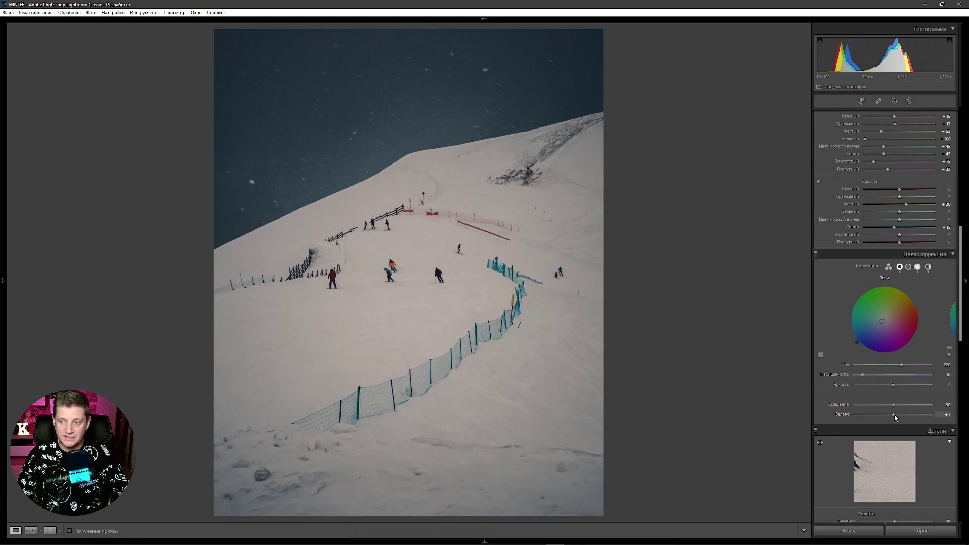
{"action": "mouse_move", "coordinate": [894, 414]}
{"action": "left_mouse_down"}
{"action": "mouse_move", "coordinate": [868, 417]}
{"action": "mouse_move", "coordinate": [923, 418]}
{"action": "mouse_move", "coordinate": [898, 422]}
{"action": "left_mouse_up"}
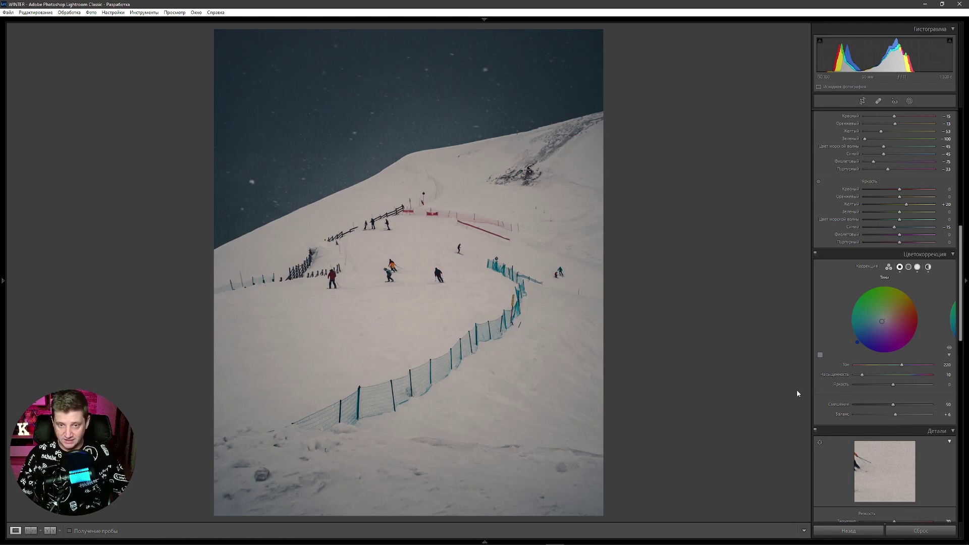
Step: Bring the Transform, Effects and Calibration panels into view with Ctrl+9
{"action": "key", "text": "ctrl+9"}
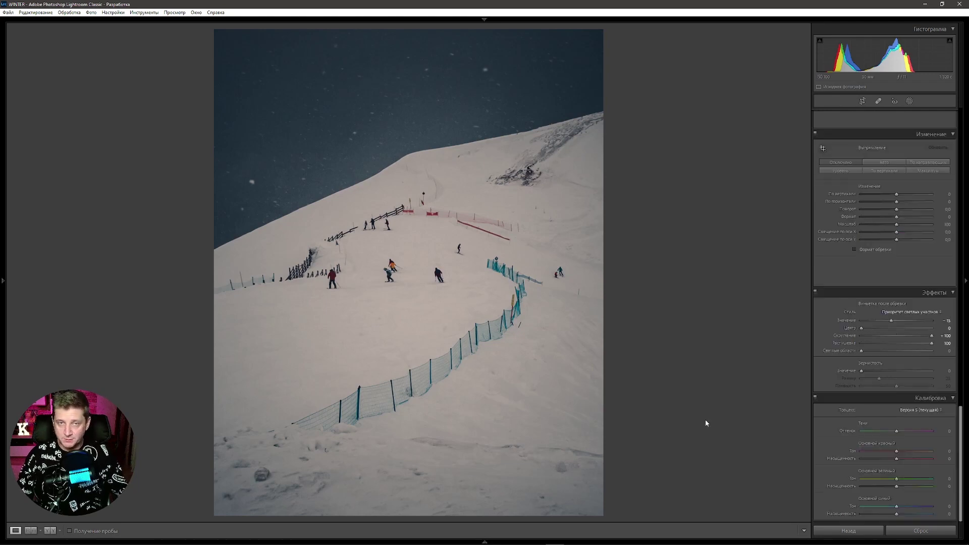